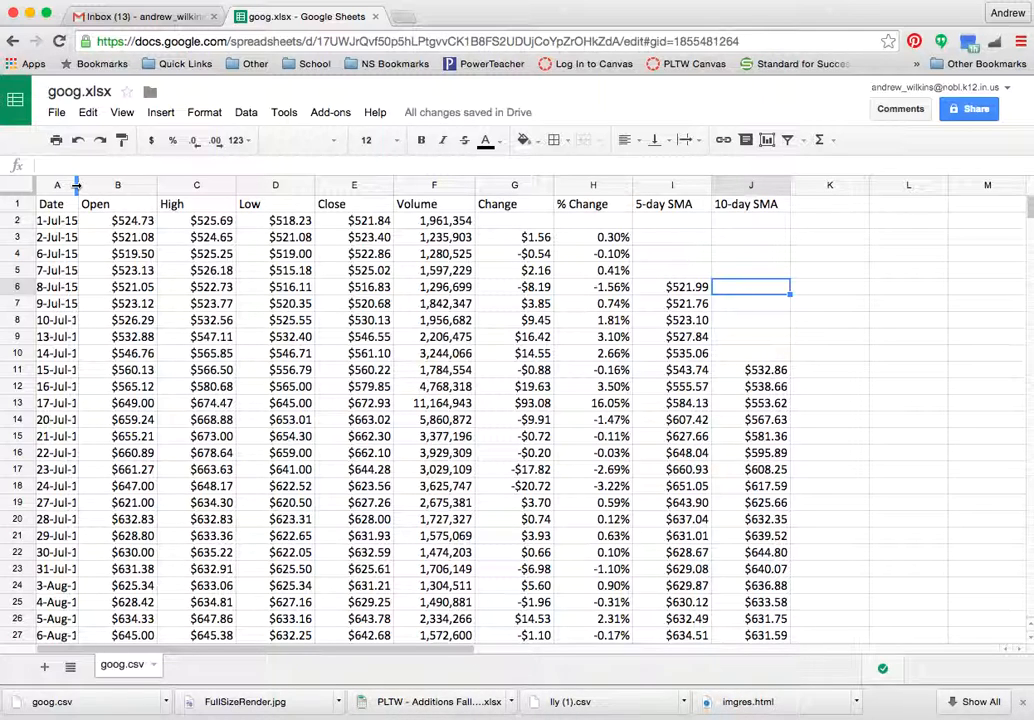
# - Resize column A to show the full dates, and fit columns B, C and D closely to their contents
pyautogui.moveTo(76, 185); pyautogui.dragTo(172, 189)
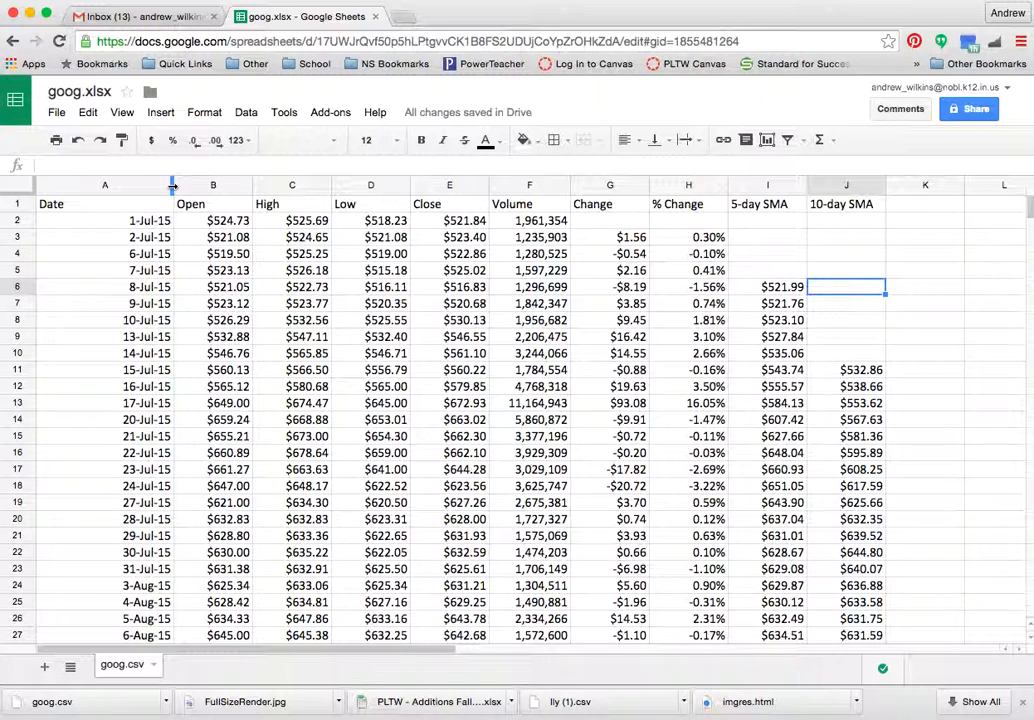
pyautogui.moveTo(172, 185); pyautogui.dragTo(97, 185)
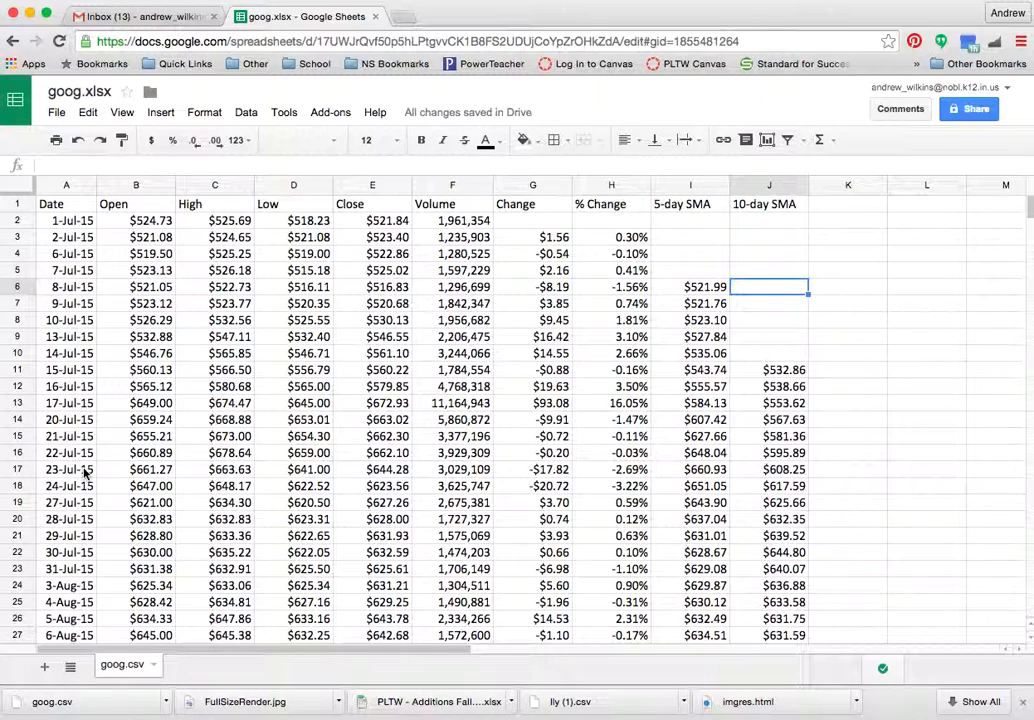
pyautogui.doubleClick(174, 188)
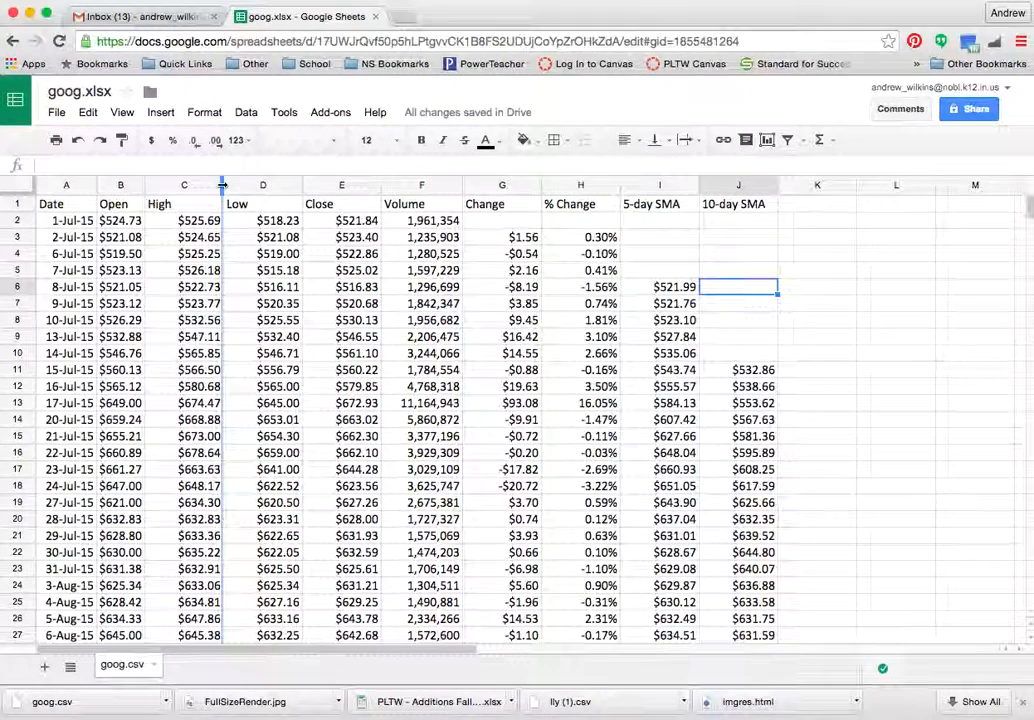
pyautogui.doubleClick(222, 185)
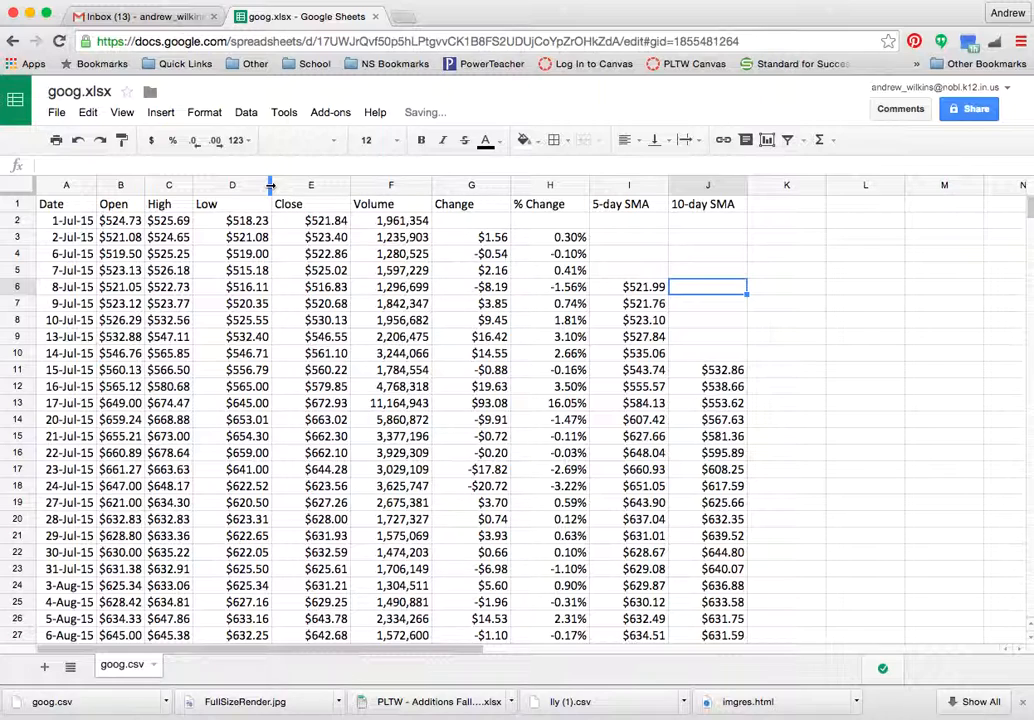
pyautogui.doubleClick(270, 185)
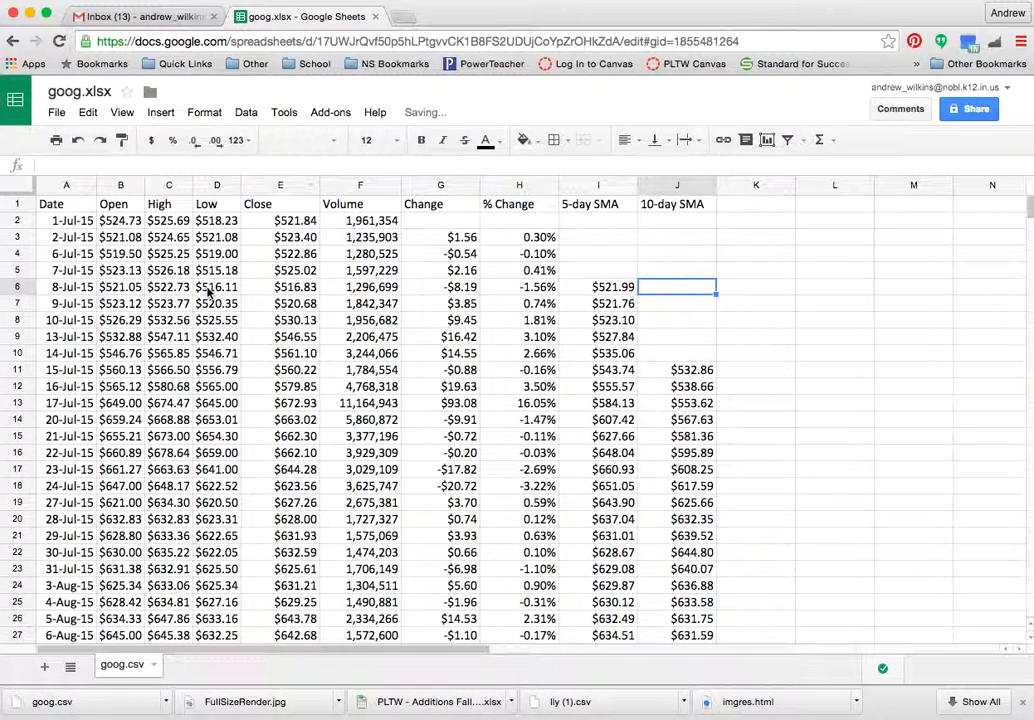
pyautogui.moveTo(240, 190)
pyautogui.mouseDown()
pyautogui.moveTo(265, 187)
pyautogui.moveTo(245, 192)
pyautogui.mouseUp()
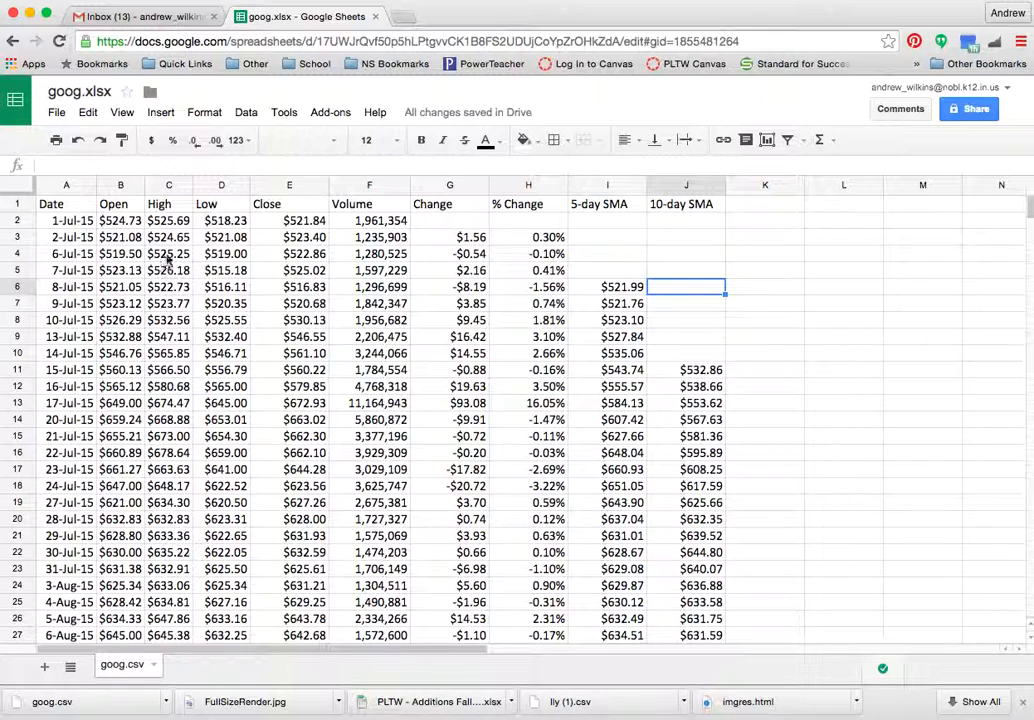
# - Center the header labels in row 1 from Date to 10-day SMA
pyautogui.click(46, 203)
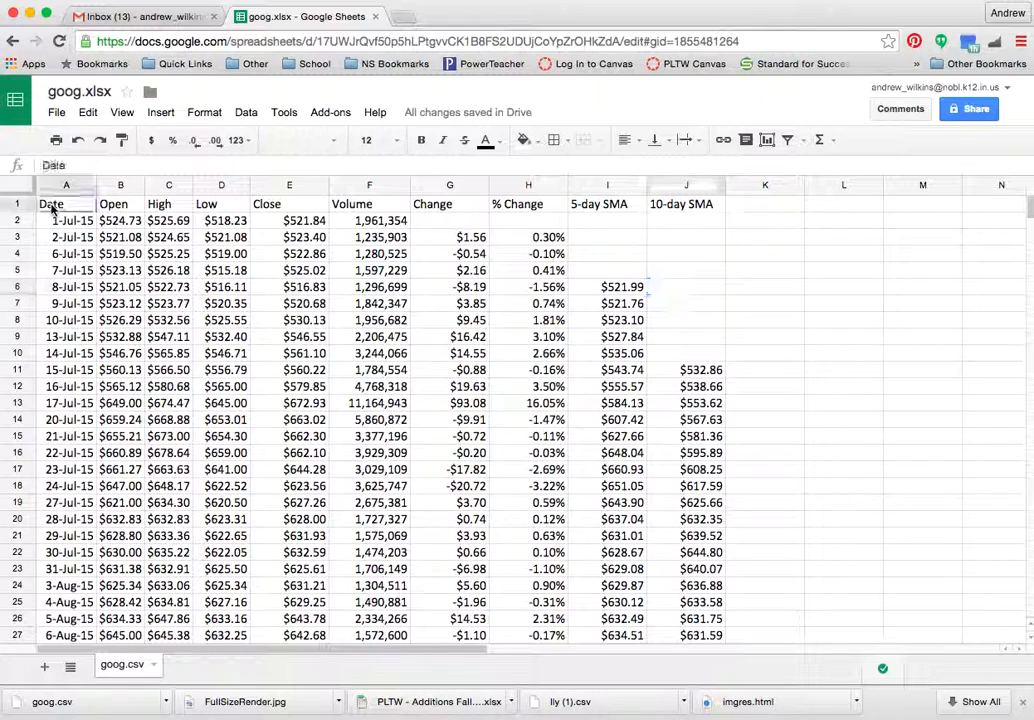
pyautogui.moveTo(254, 207); pyautogui.dragTo(681, 212)
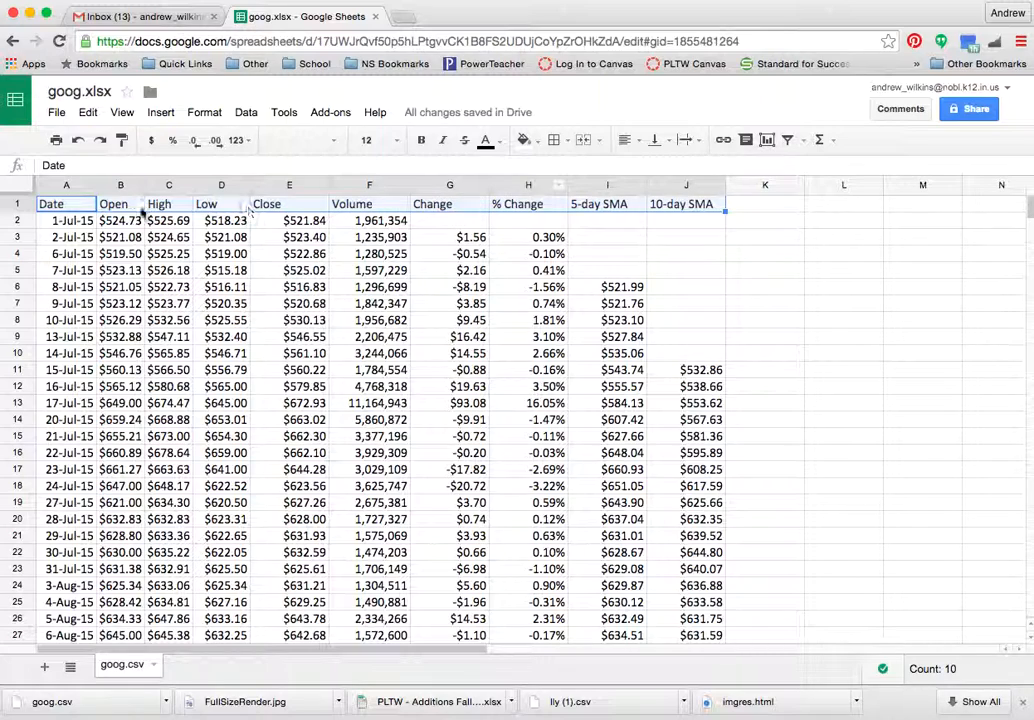
pyautogui.click(636, 142)
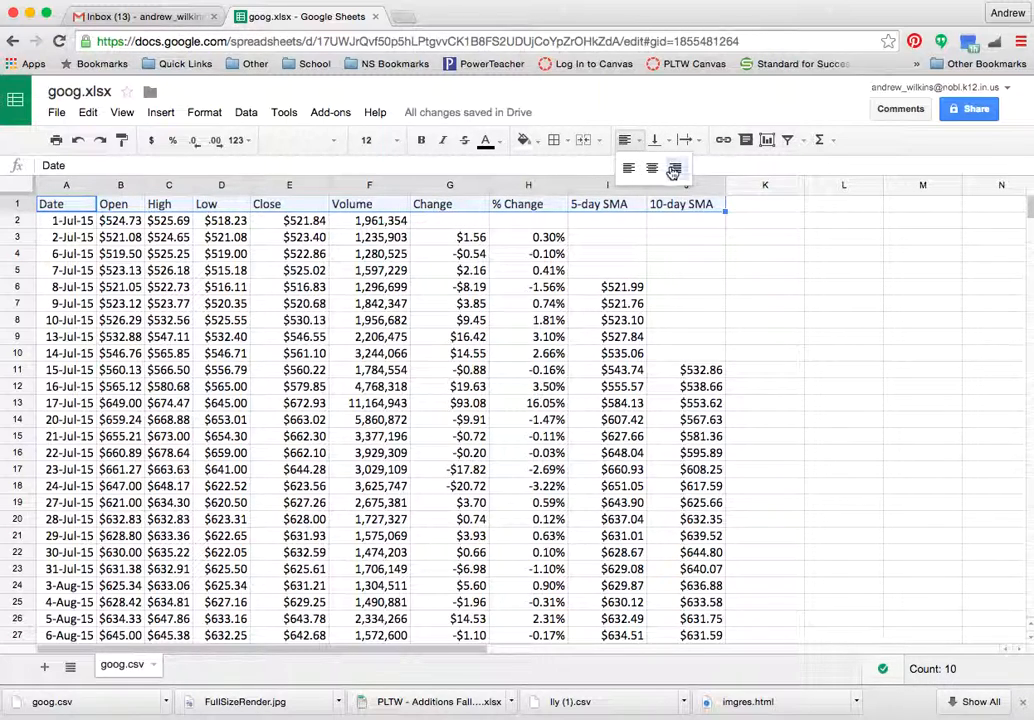
pyautogui.click(651, 170)
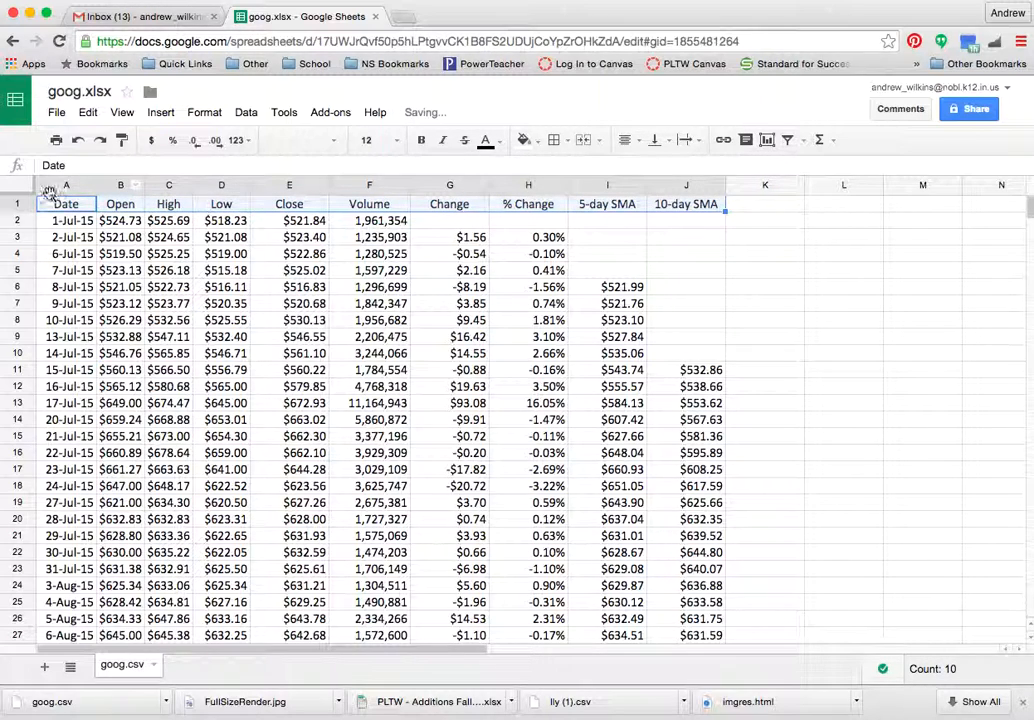
# - Try right alignment on the row 1 headers and return them to centered
pyautogui.click(630, 141)
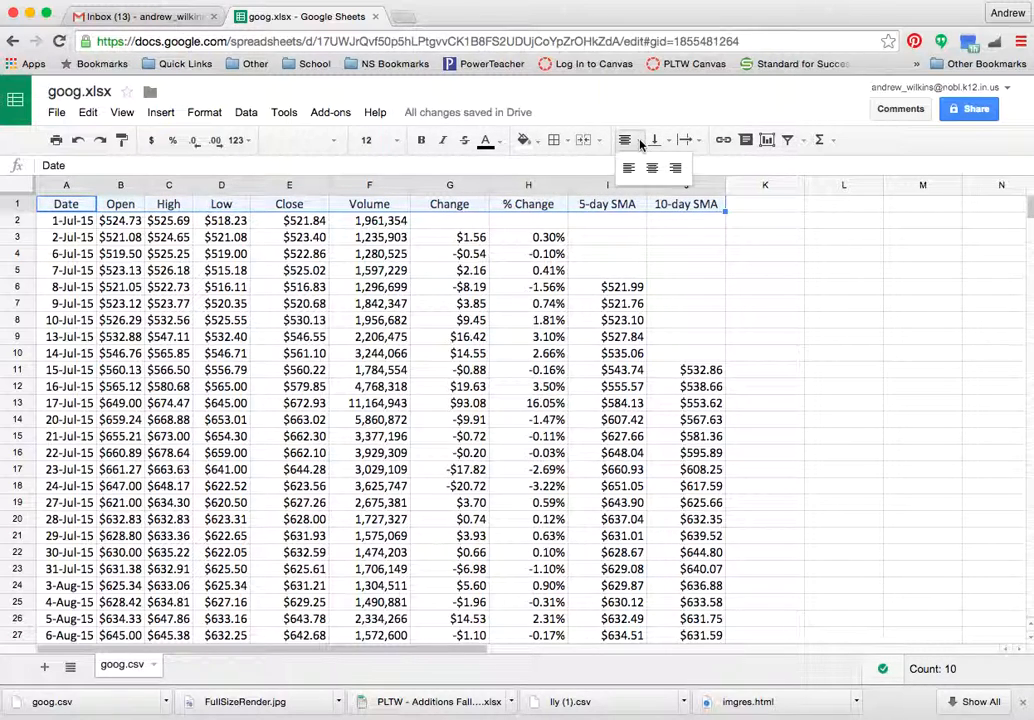
pyautogui.click(668, 167)
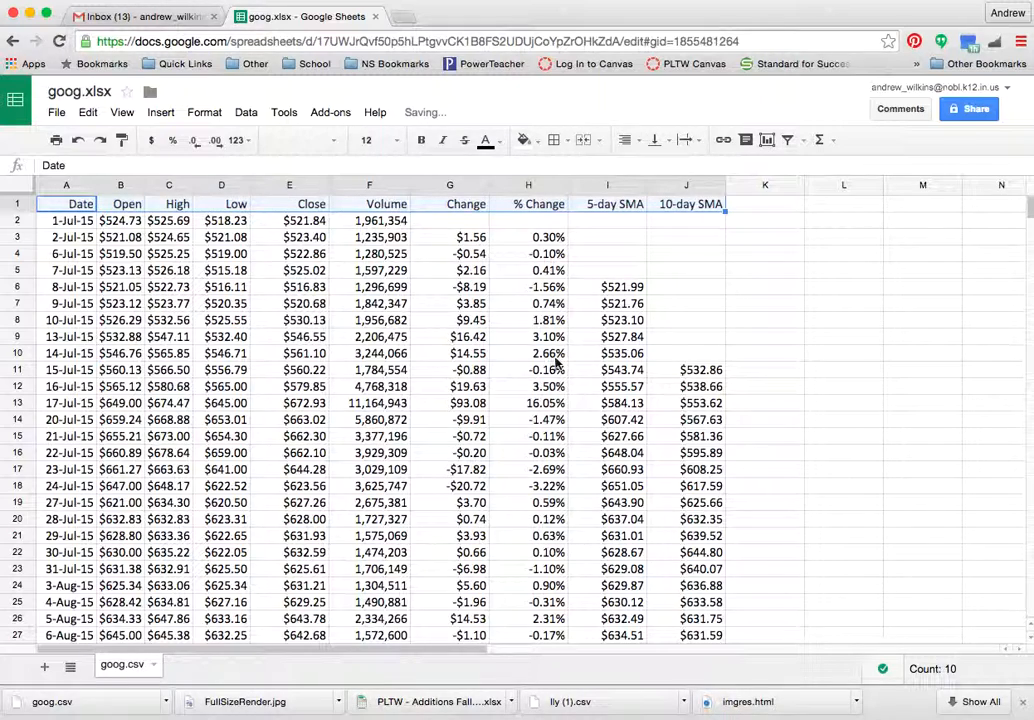
pyautogui.click(628, 141)
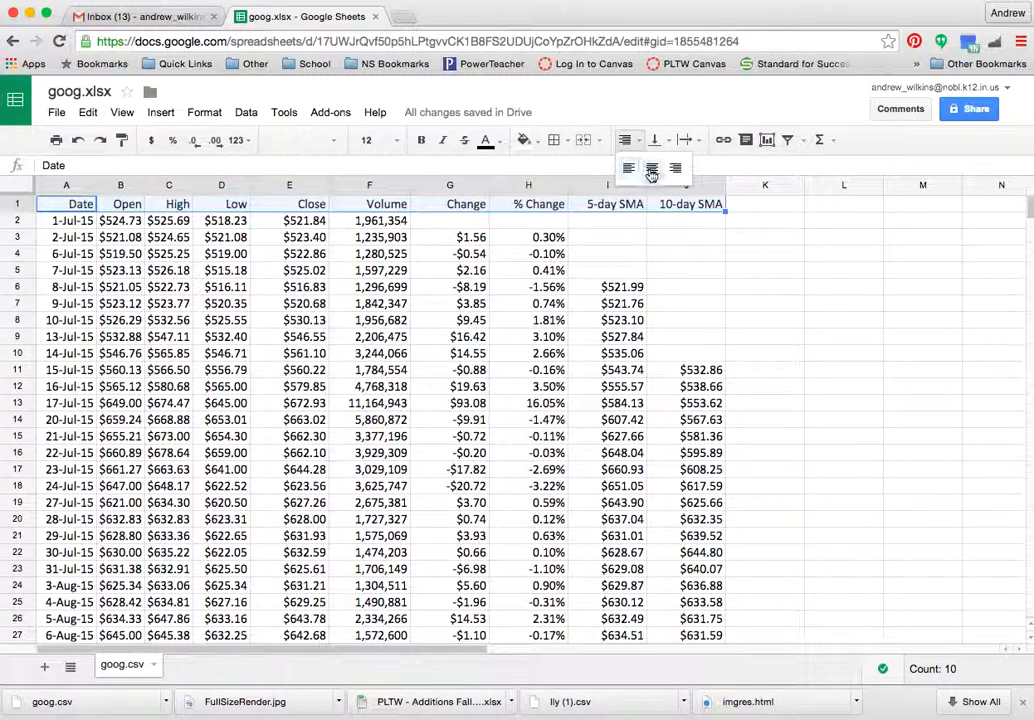
pyautogui.click(652, 170)
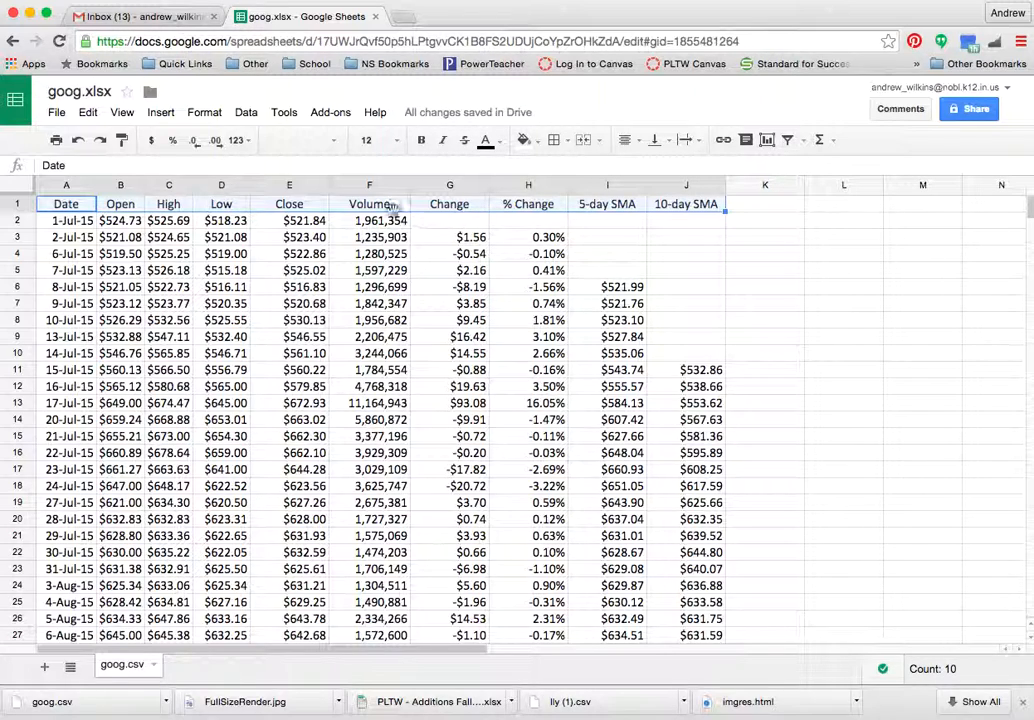
pyautogui.click(506, 340)
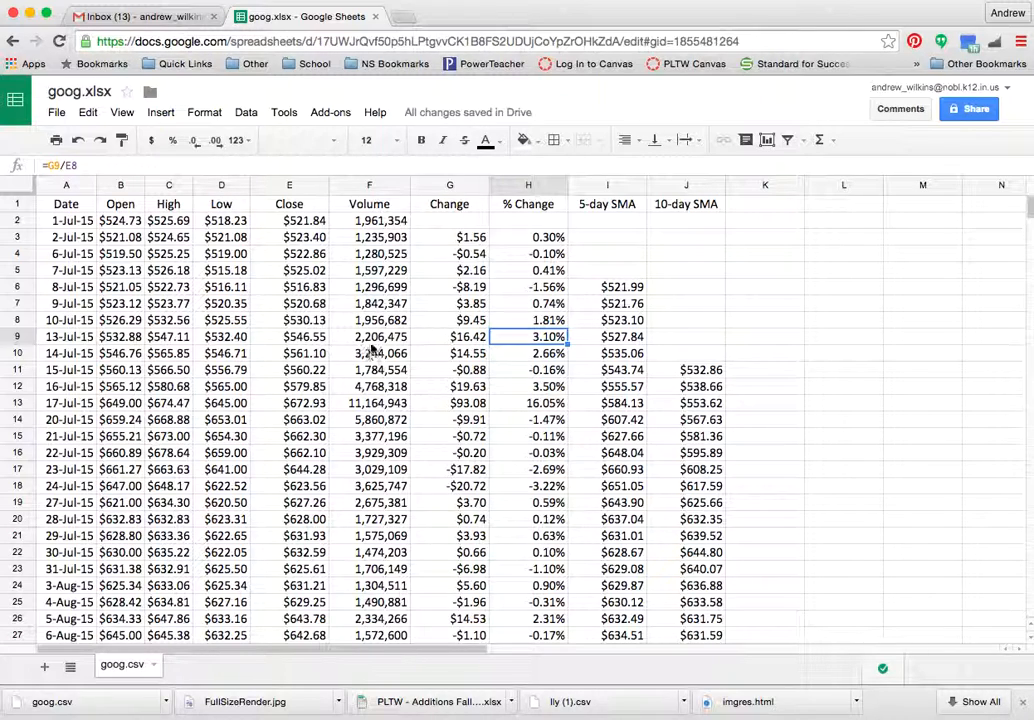
# - Give columns A through D one equal, slightly wider width
pyautogui.moveTo(66, 185); pyautogui.dragTo(216, 190)
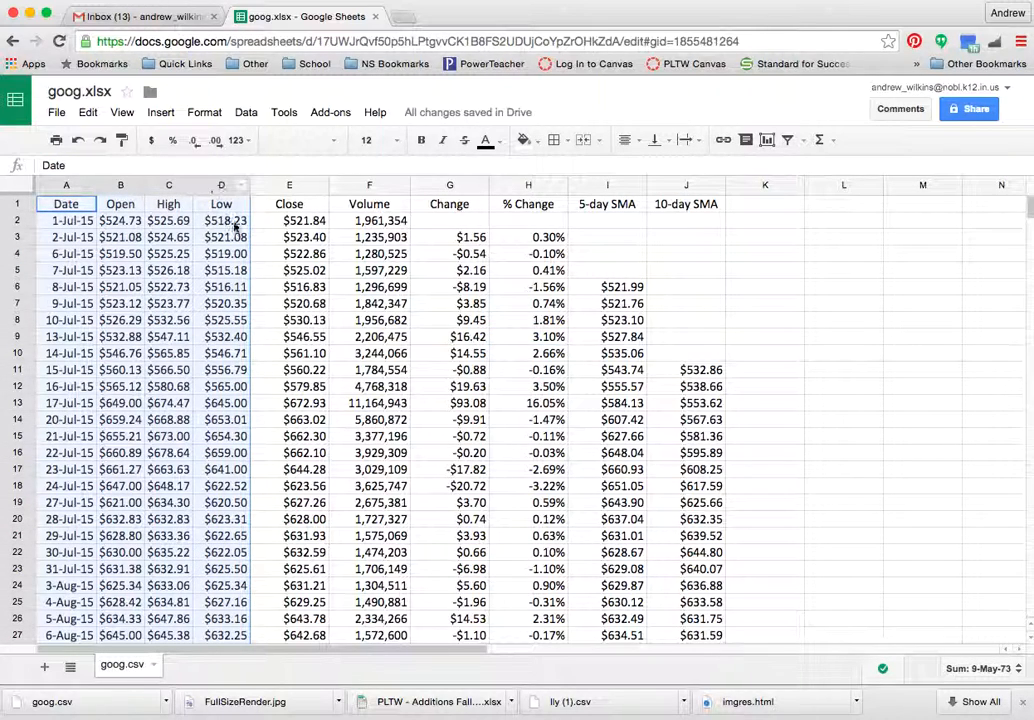
pyautogui.moveTo(193, 186); pyautogui.dragTo(209, 186)
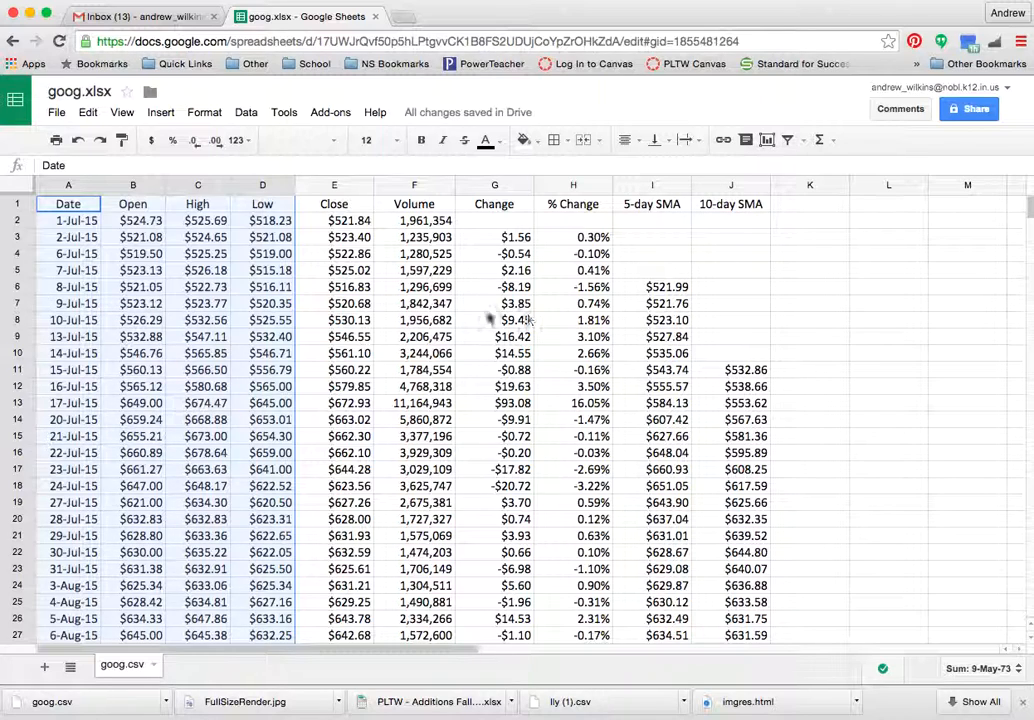
pyautogui.click(494, 320)
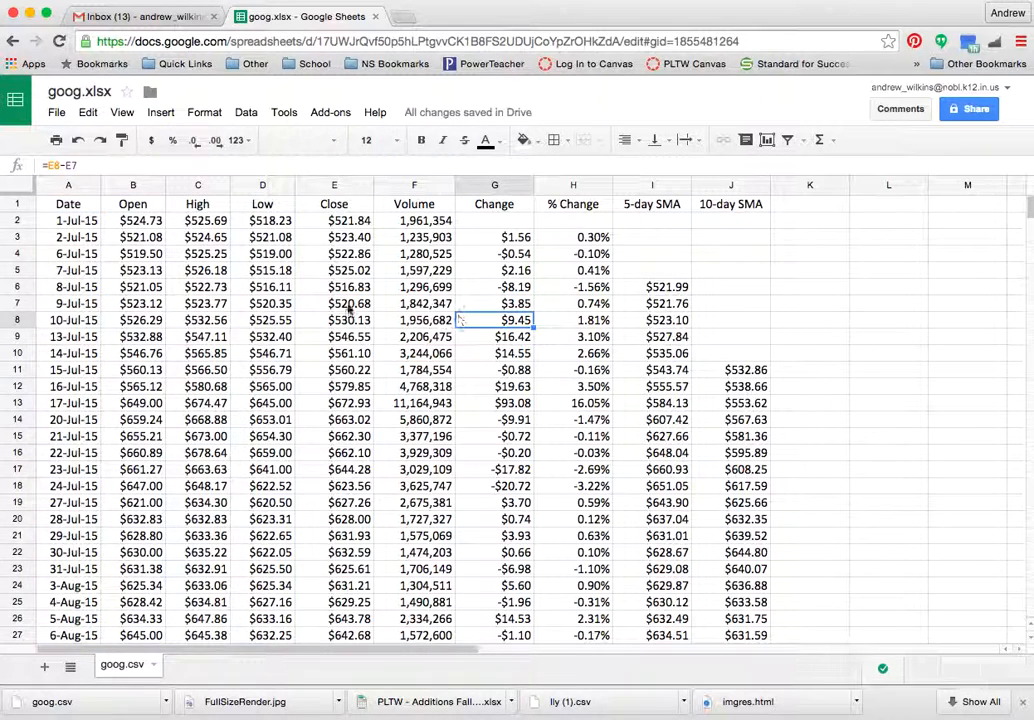
# - Select the whole table from A1 to J29 and set its font size to 24
pyautogui.click(64, 208)
pyautogui.moveTo(64, 208); pyautogui.dragTo(738, 450)
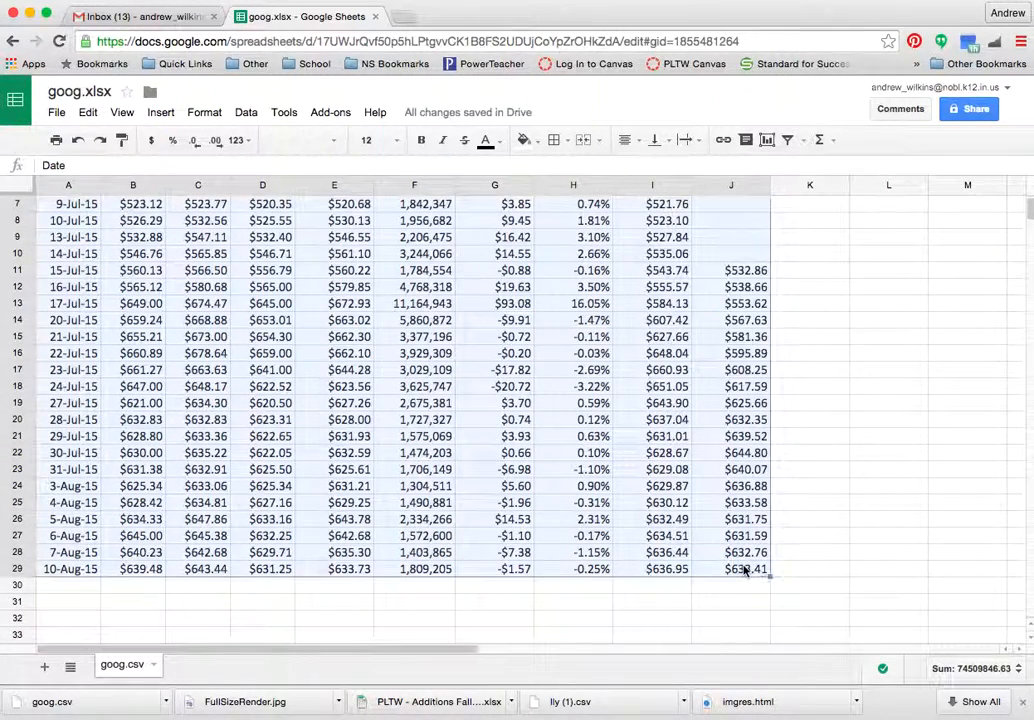
pyautogui.scroll(3, 502, 477)
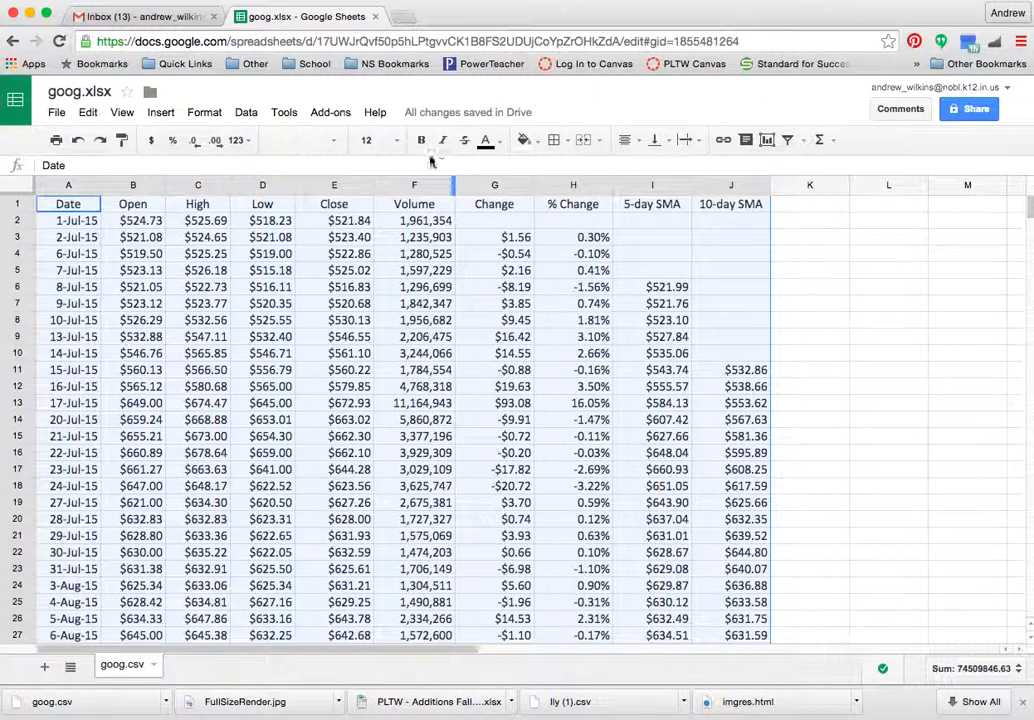
pyautogui.click(398, 145)
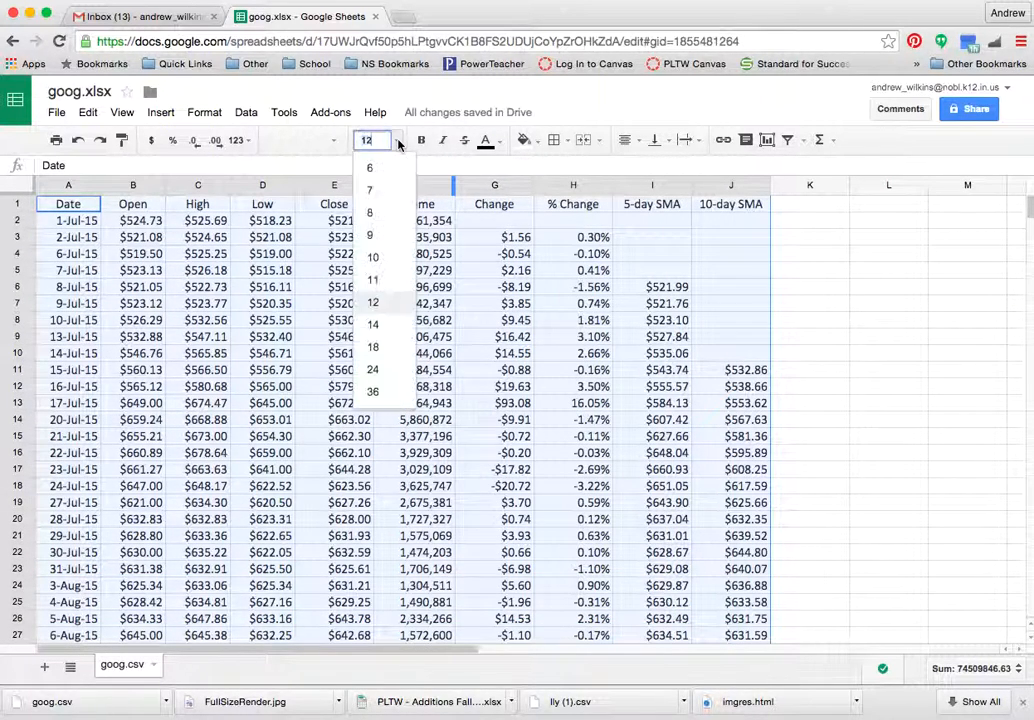
pyautogui.click(394, 372)
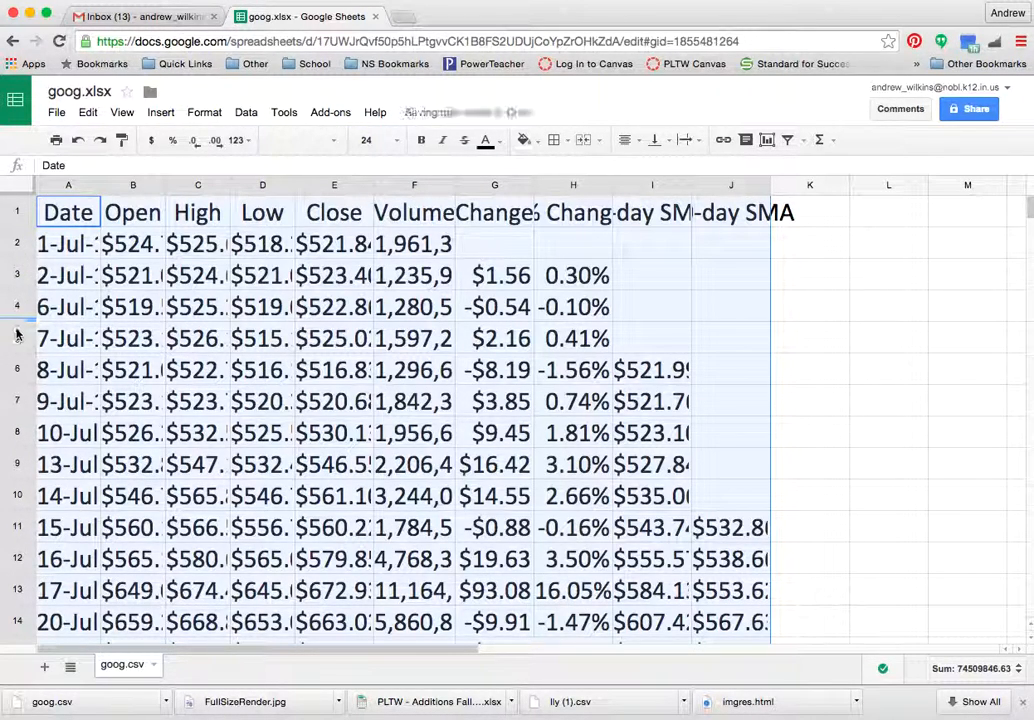
# - Set the selected table's font size back to 12 and its font to Trebuchet MS
pyautogui.click(395, 145)
pyautogui.click(378, 304)
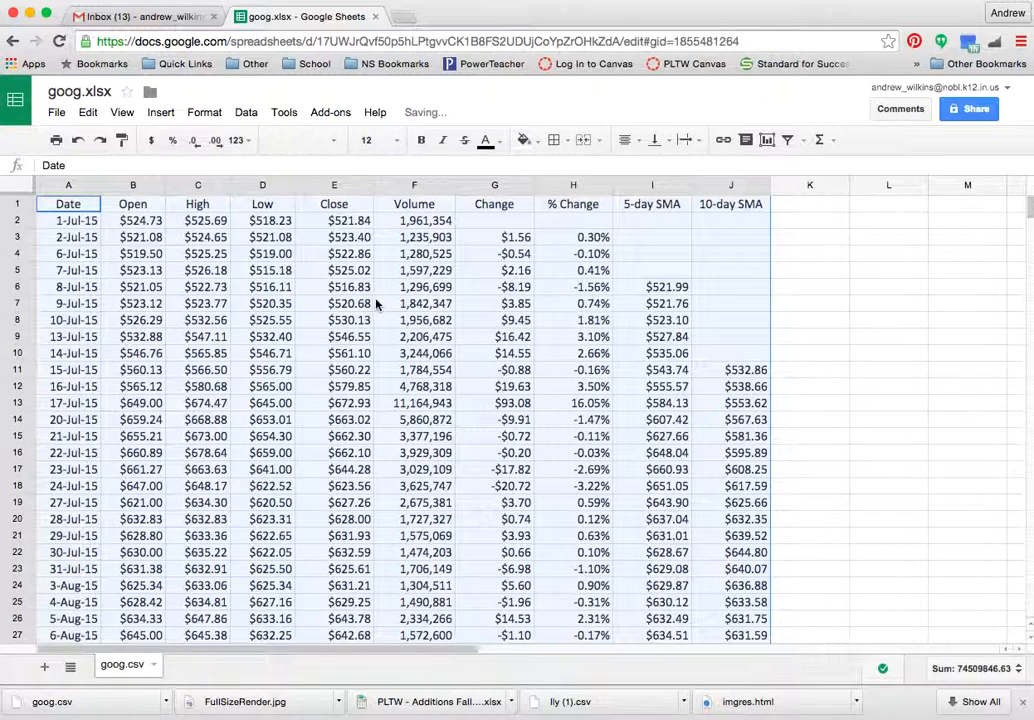
pyautogui.click(335, 143)
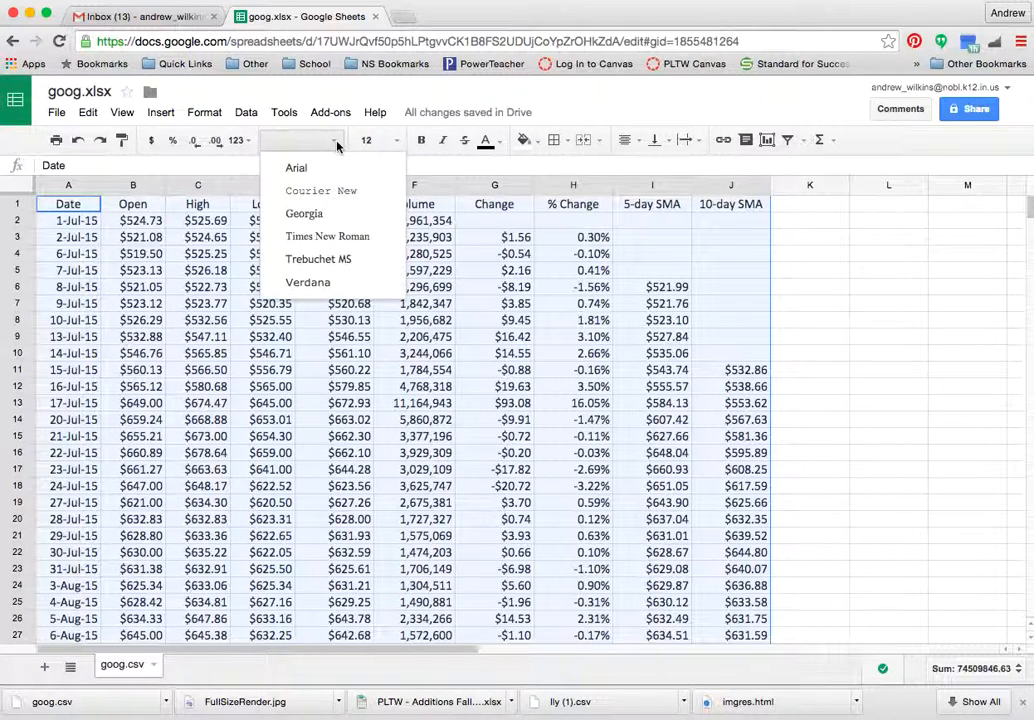
pyautogui.click(318, 260)
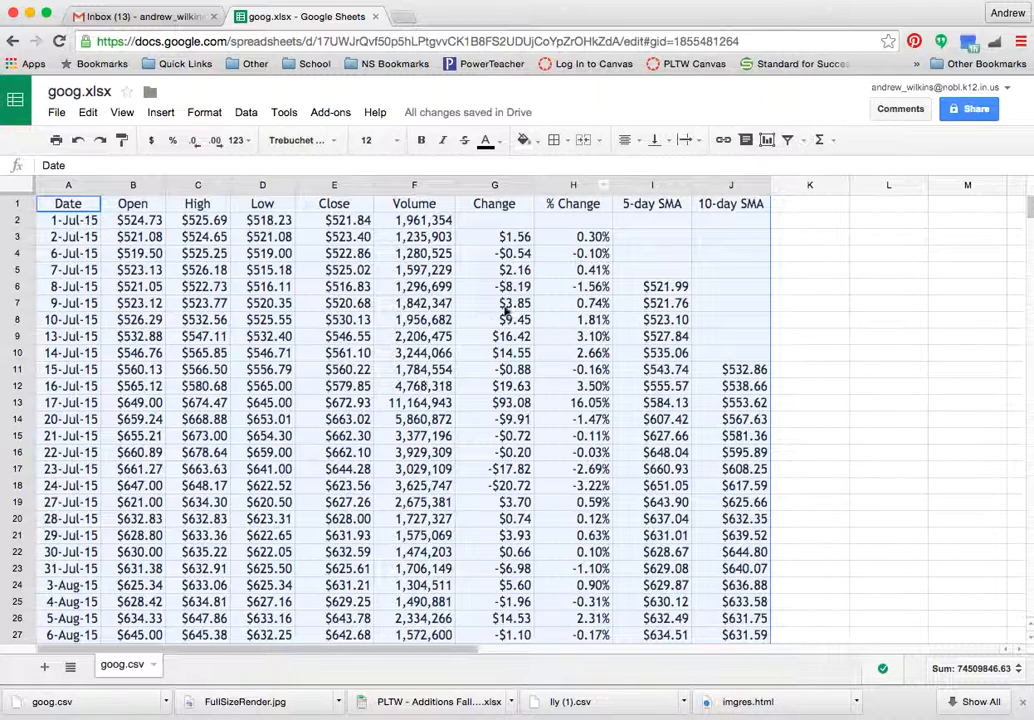
# - Try black borders around every cell of the selected table and clear them
pyautogui.click(568, 146)
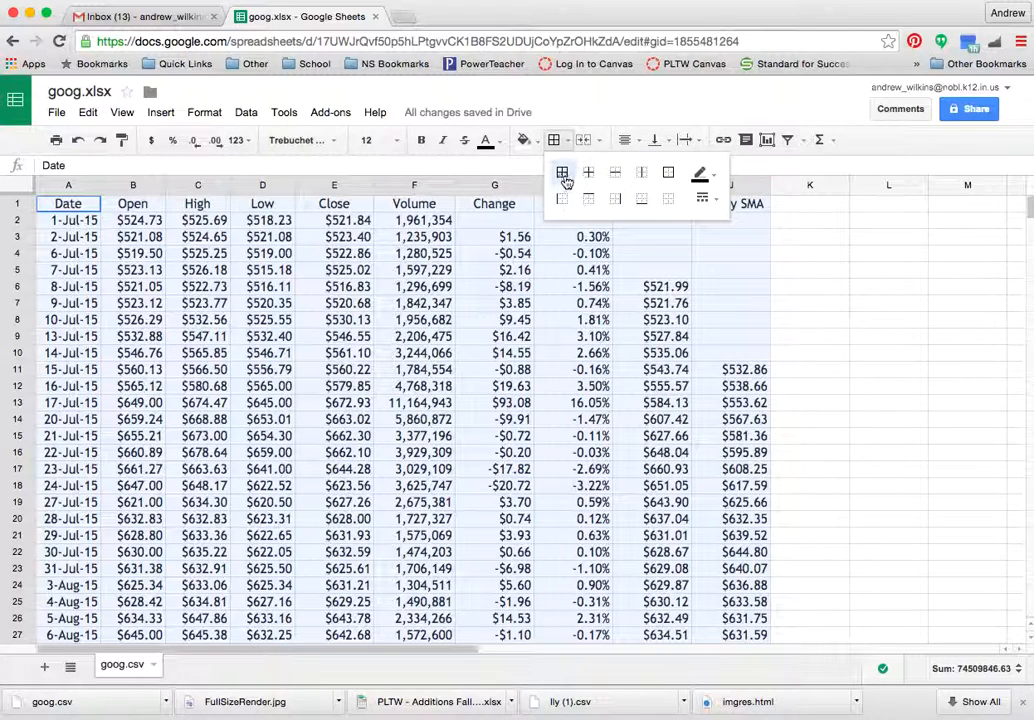
pyautogui.click(563, 175)
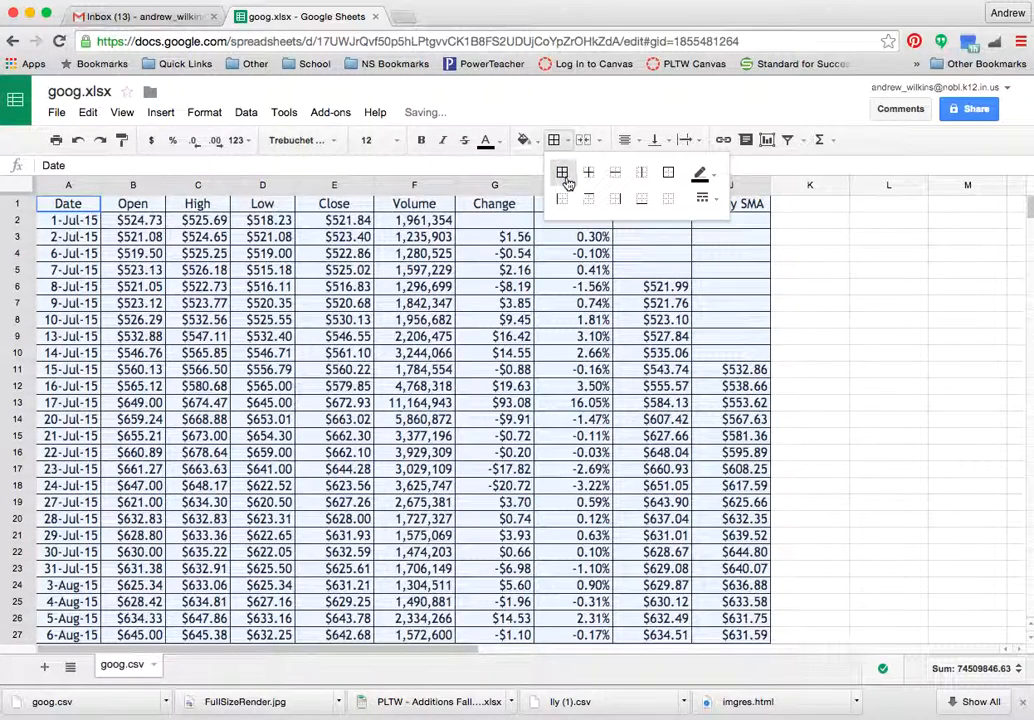
pyautogui.click(666, 201)
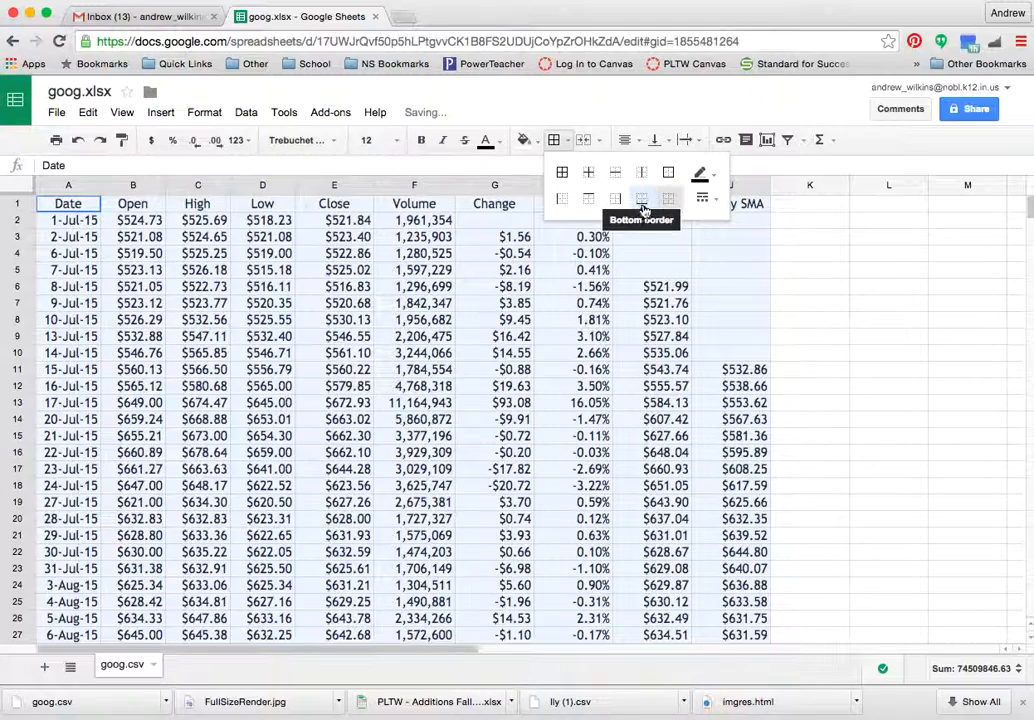
# - Try a bottom border on the selected table and check its last row
pyautogui.click(644, 207)
pyautogui.scroll(-3, 635, 420)
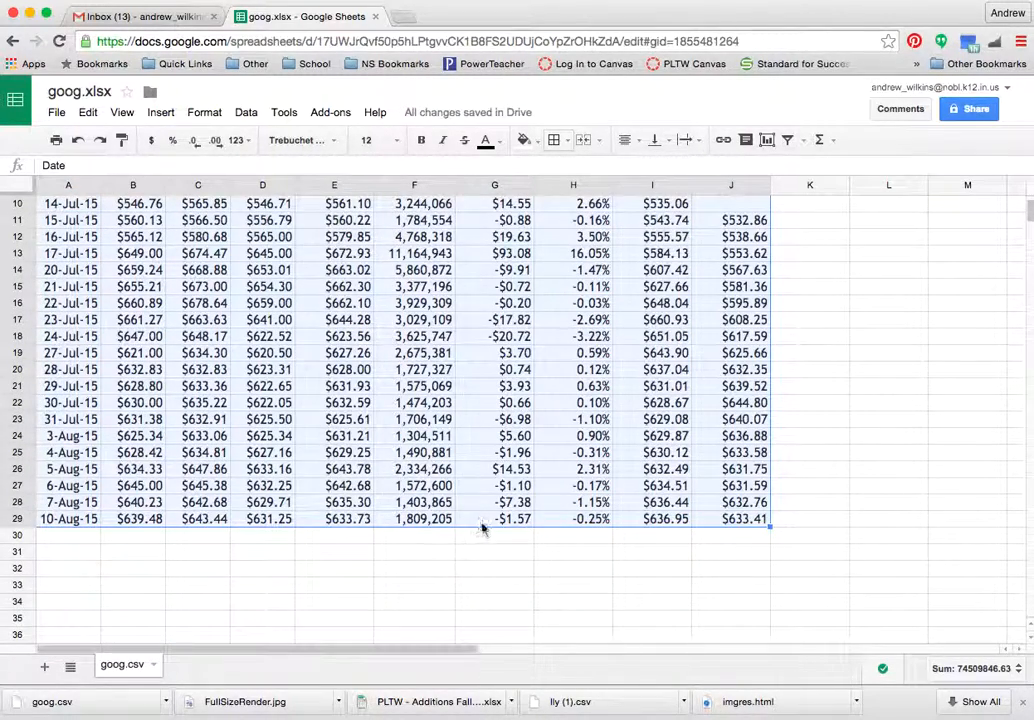
pyautogui.scroll(3, 485, 525)
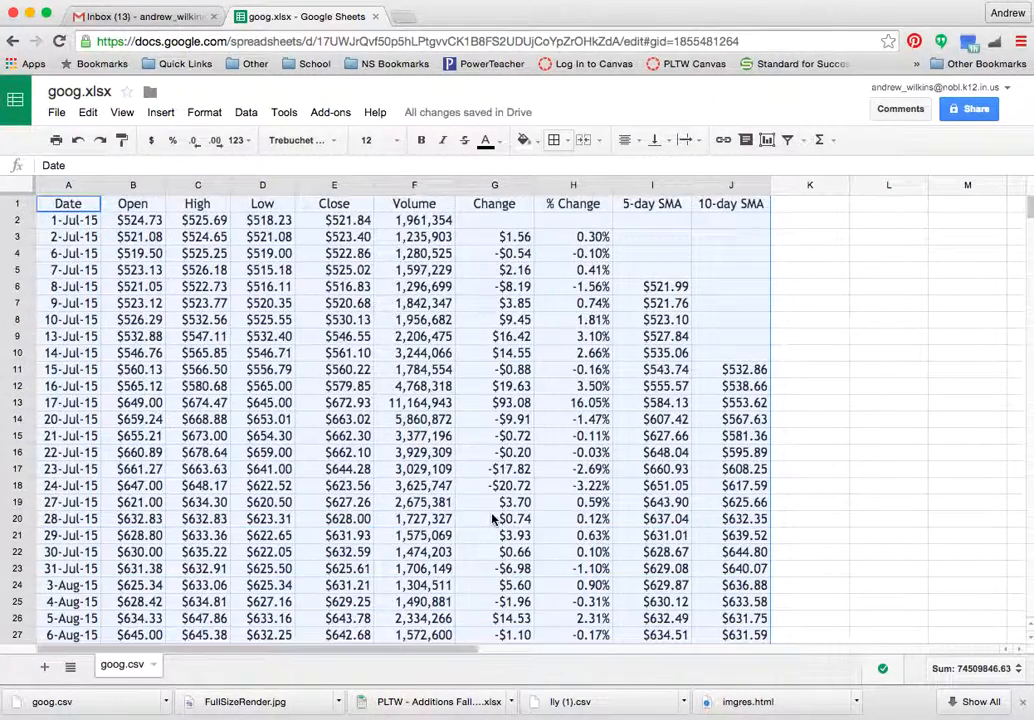
# - Try horizontal borders between the table's rows and clear all borders
pyautogui.click(554, 140)
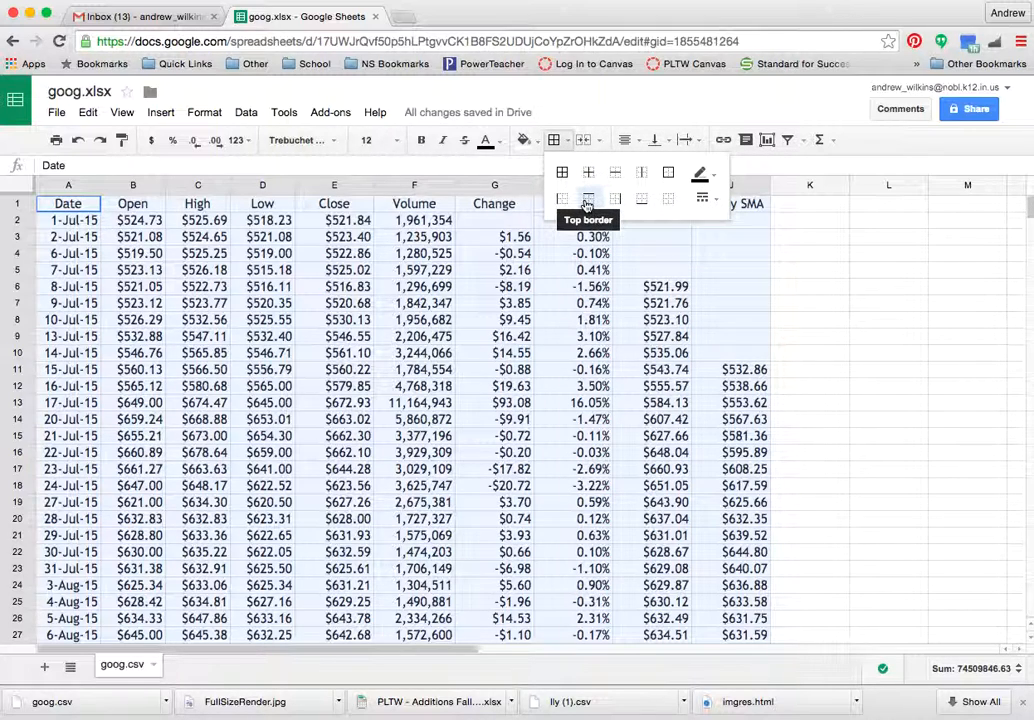
pyautogui.click(615, 174)
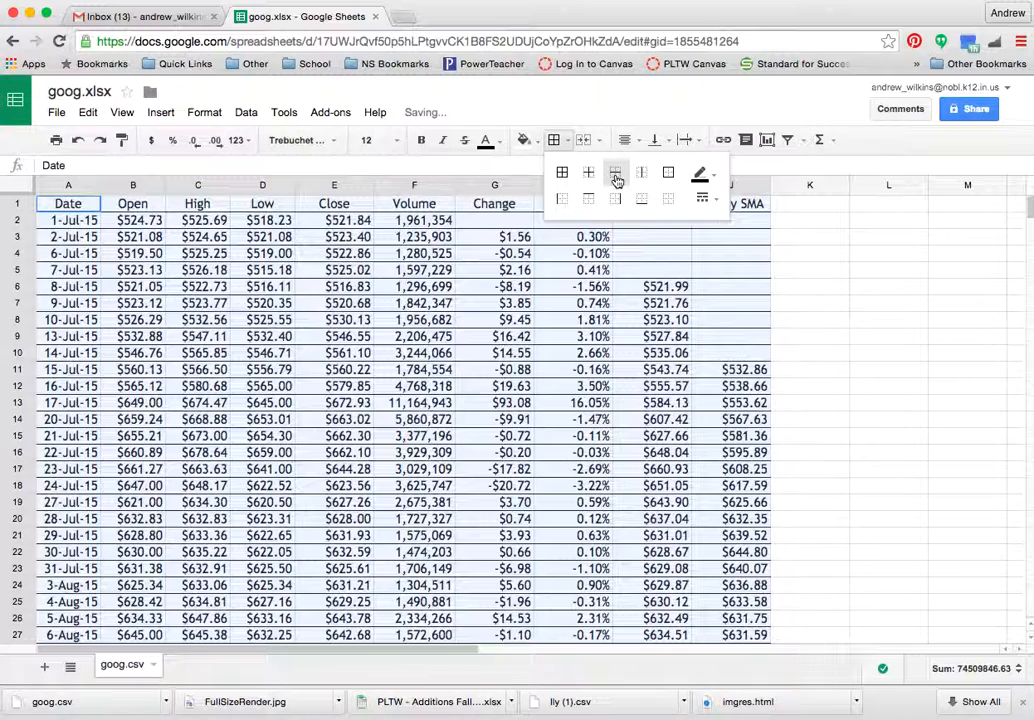
pyautogui.click(666, 202)
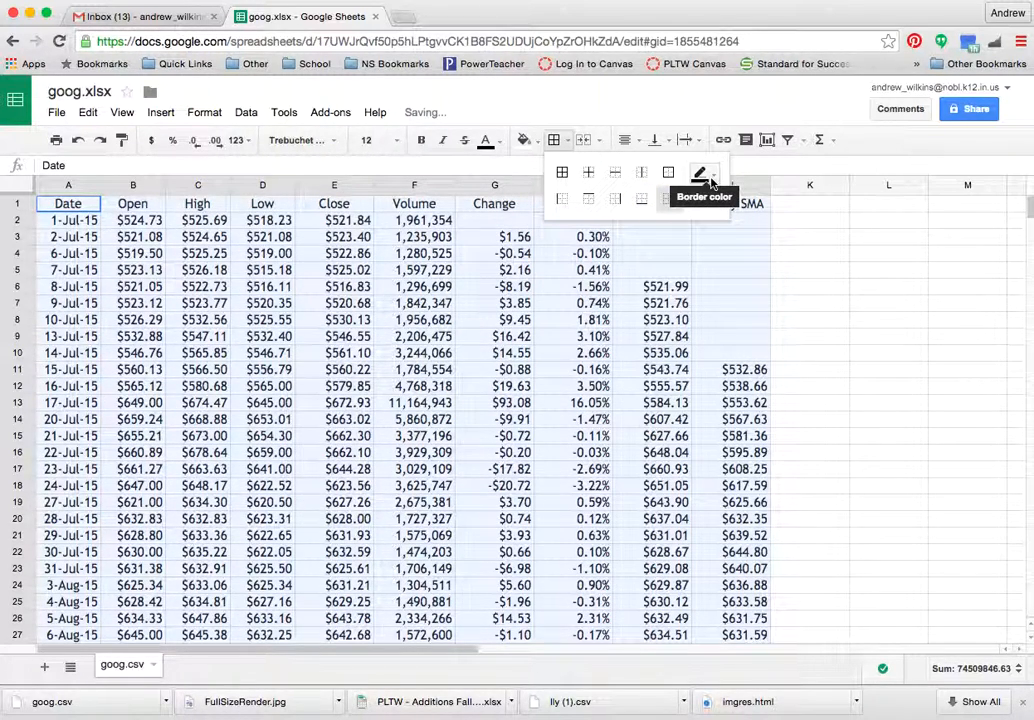
# - Apply blue borders around every cell of the selected table and change their line style to dashed
pyautogui.click(708, 178)
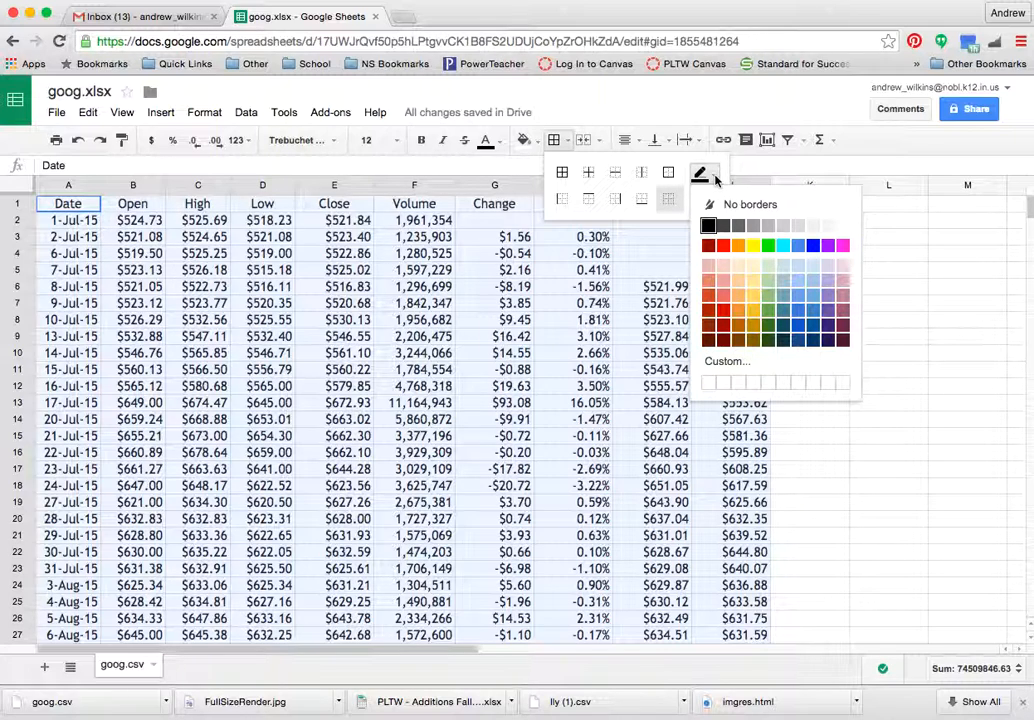
pyautogui.click(814, 248)
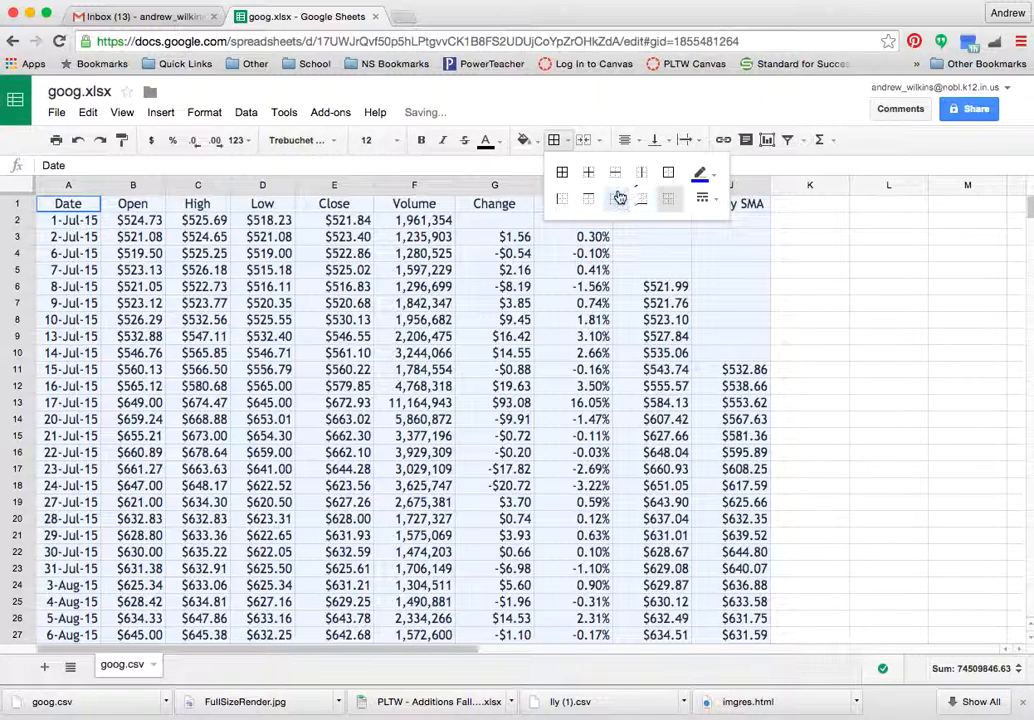
pyautogui.click(563, 175)
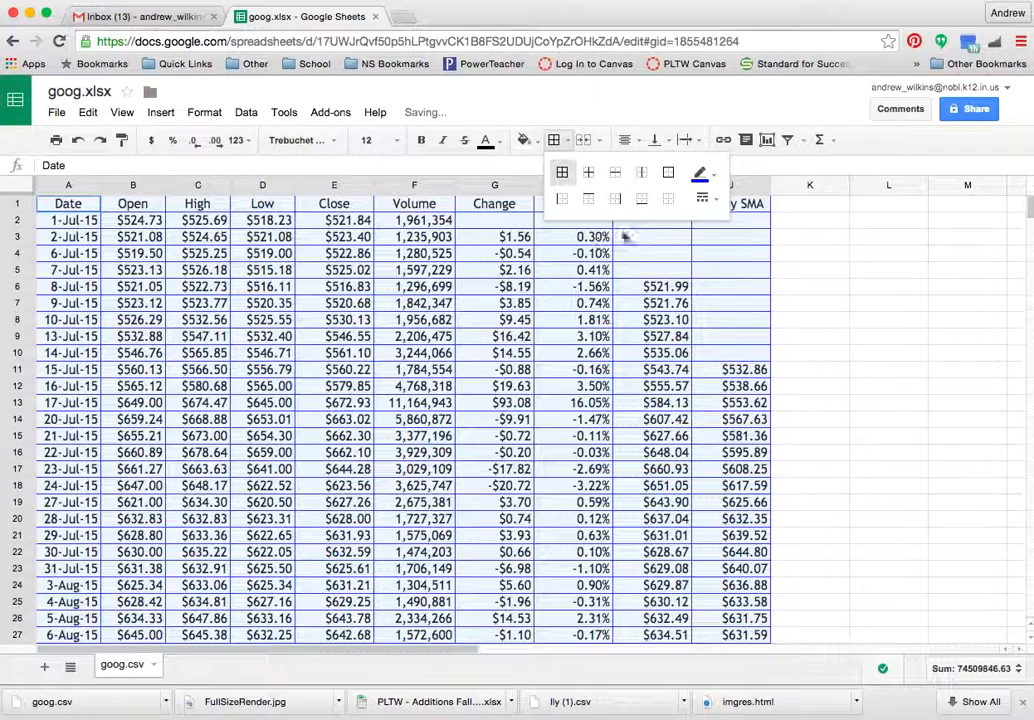
pyautogui.click(715, 204)
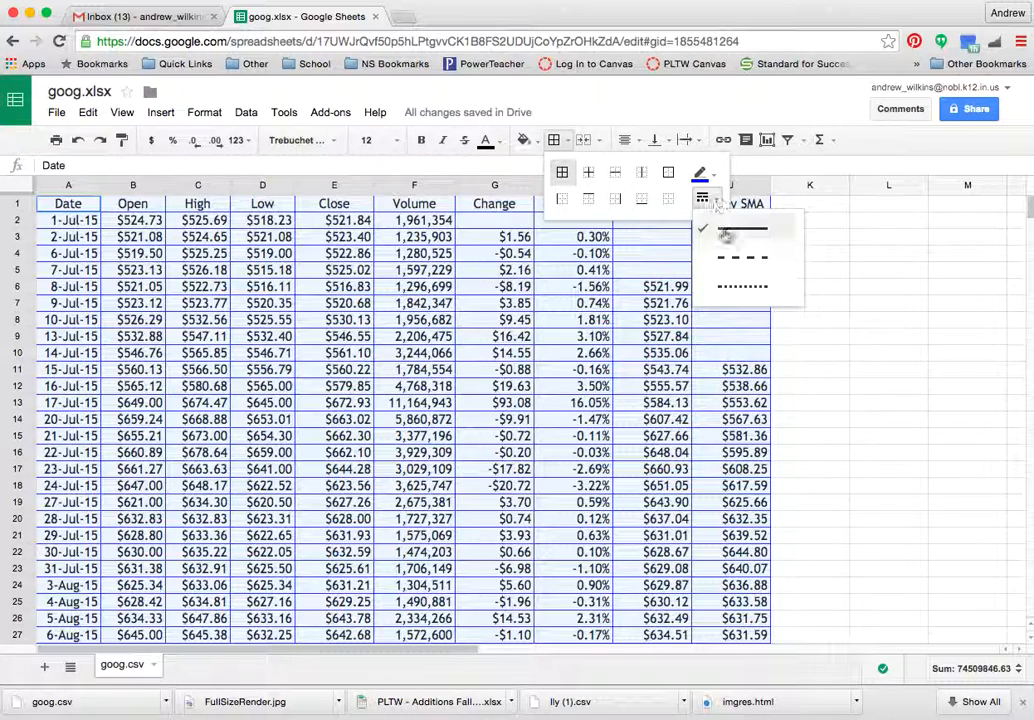
pyautogui.click(733, 261)
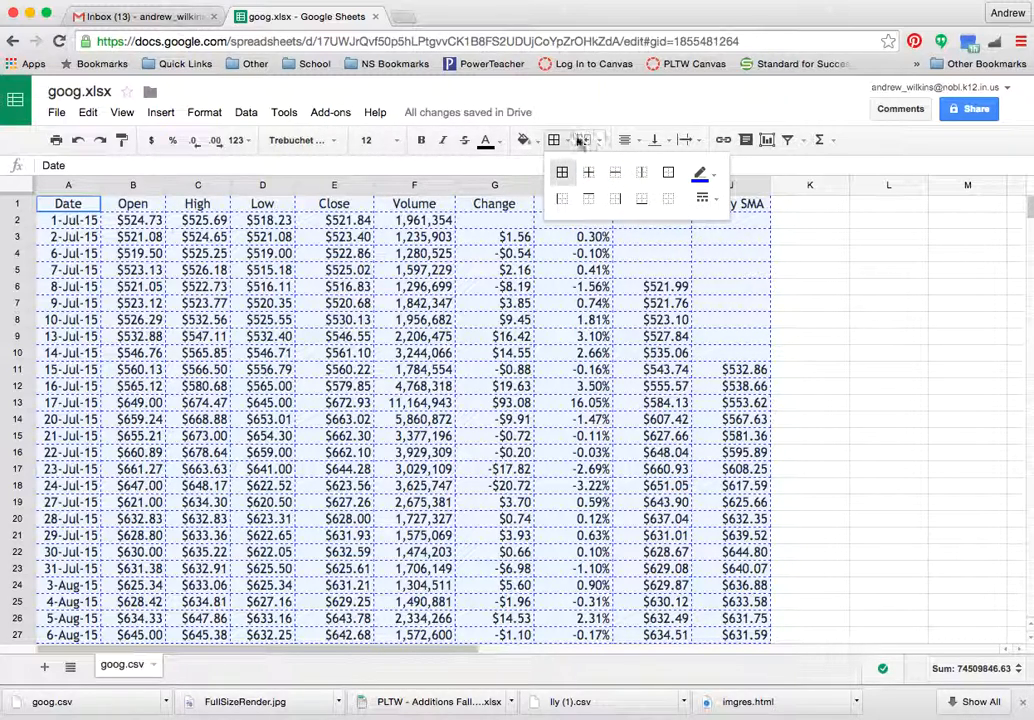
pyautogui.click(568, 142)
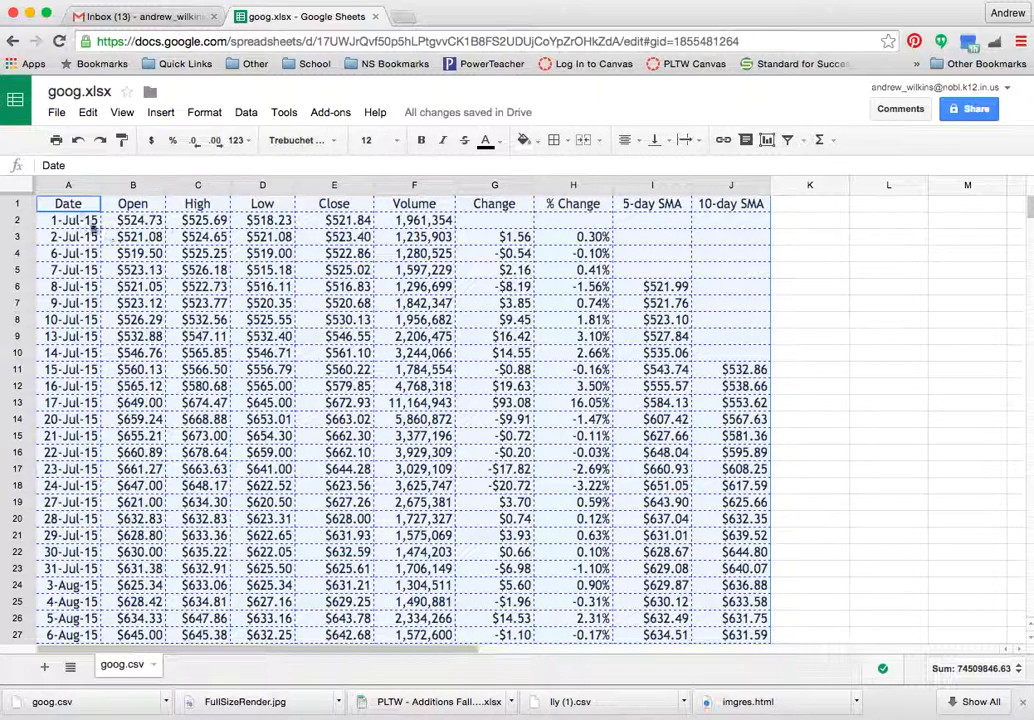
# - Select the header cells from Date to 10-day SMA and look through the available formatting options
pyautogui.moveTo(82, 208); pyautogui.dragTo(735, 207)
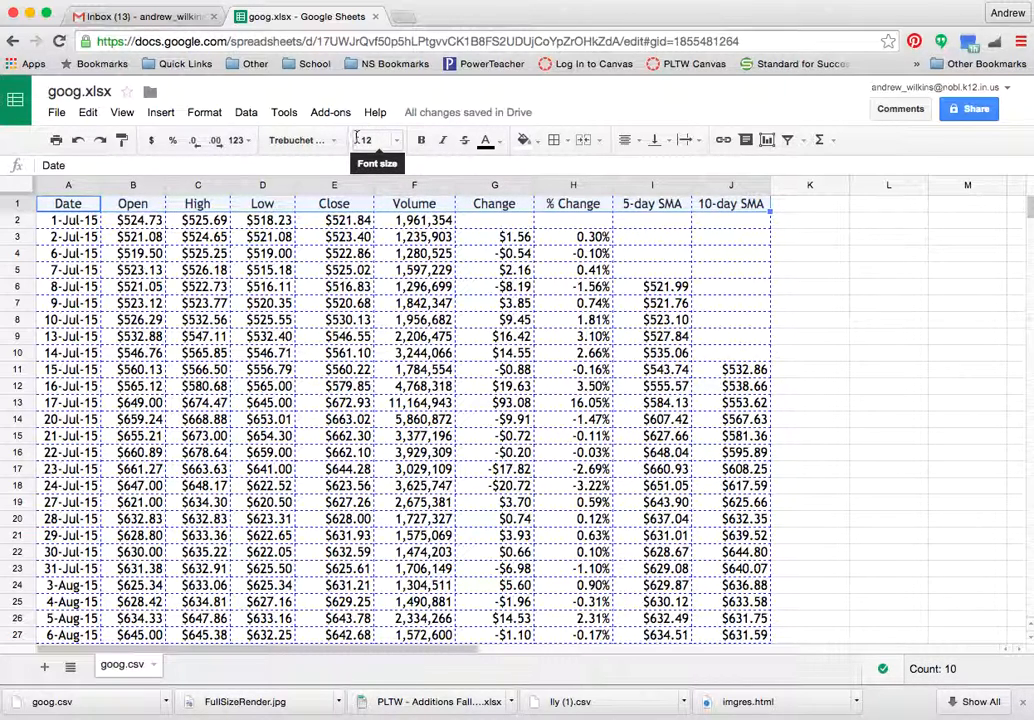
pyautogui.click(207, 114)
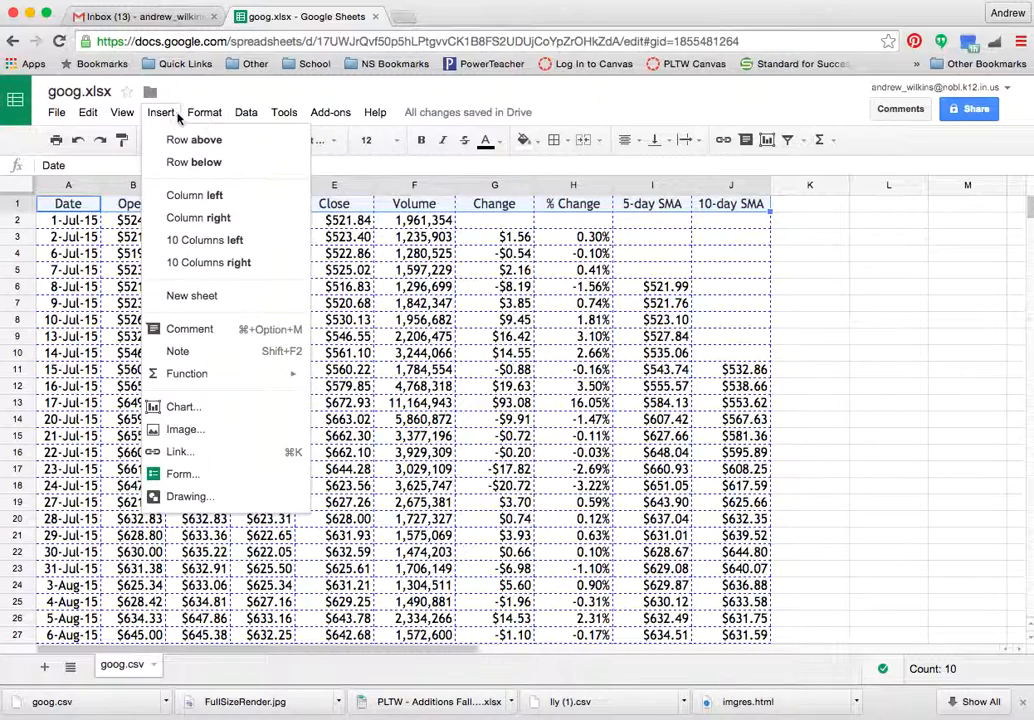
pyautogui.moveTo(291, 119)
pyautogui.moveTo(135, 119)
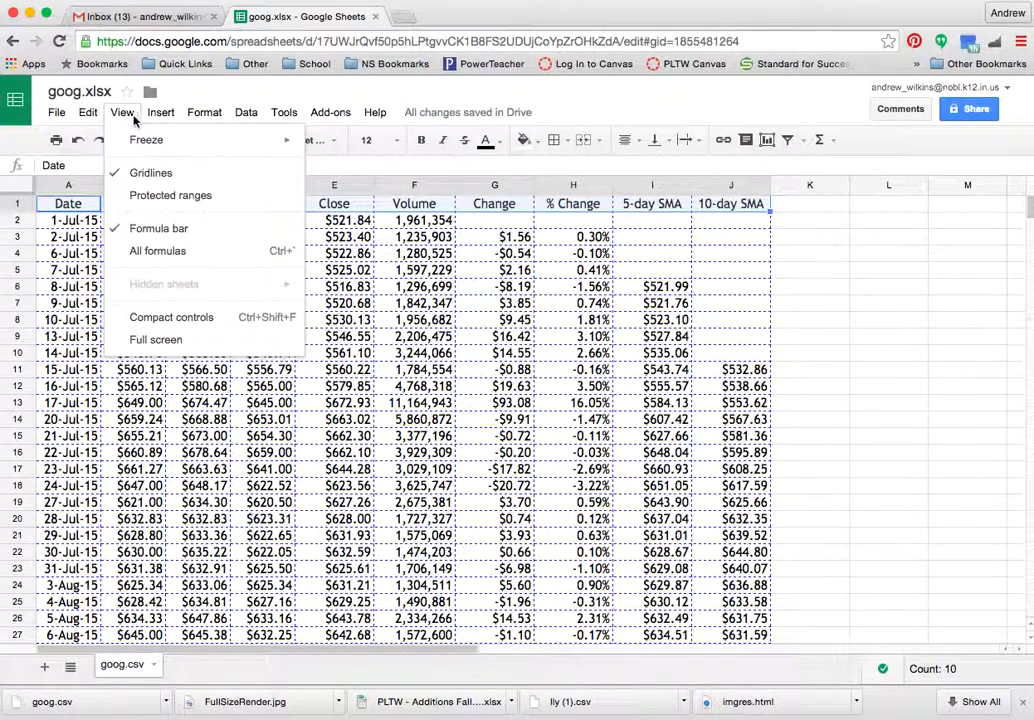
pyautogui.moveTo(87, 116)
pyautogui.moveTo(208, 120)
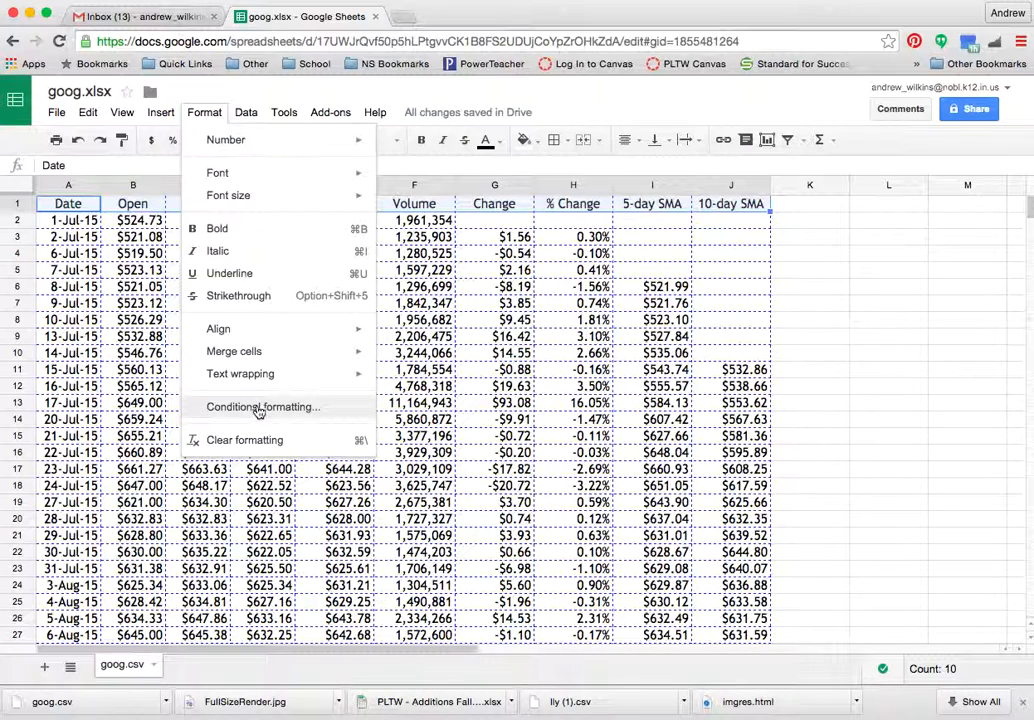
pyautogui.moveTo(260, 373)
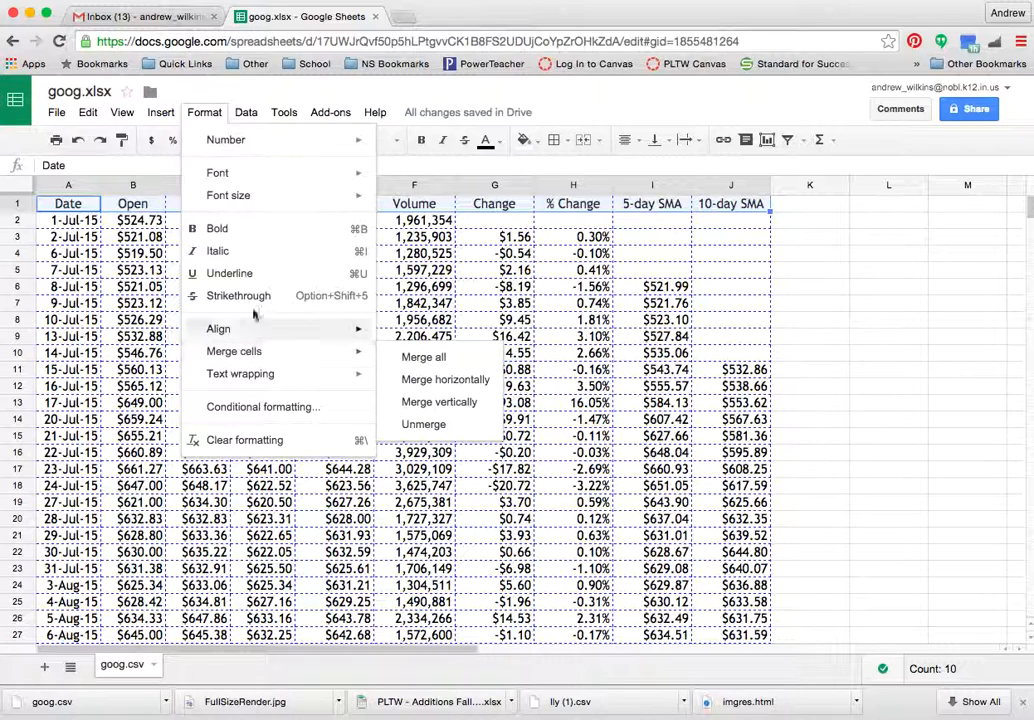
pyautogui.click(216, 111)
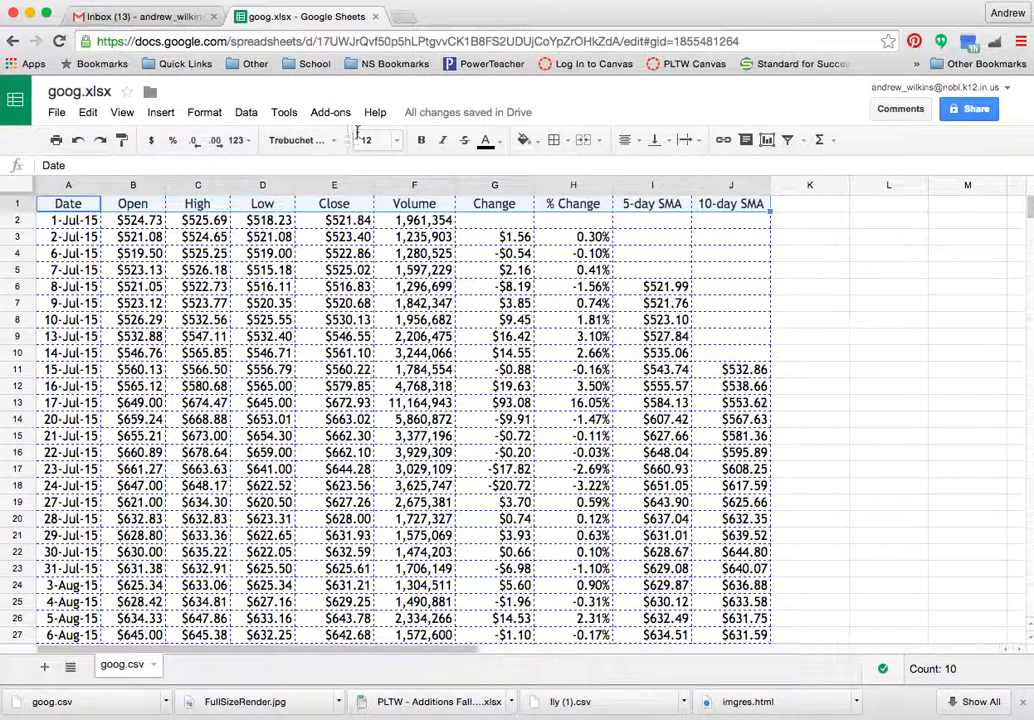
# - Try the solid border line style for the selected header row and deselect it
pyautogui.click(567, 141)
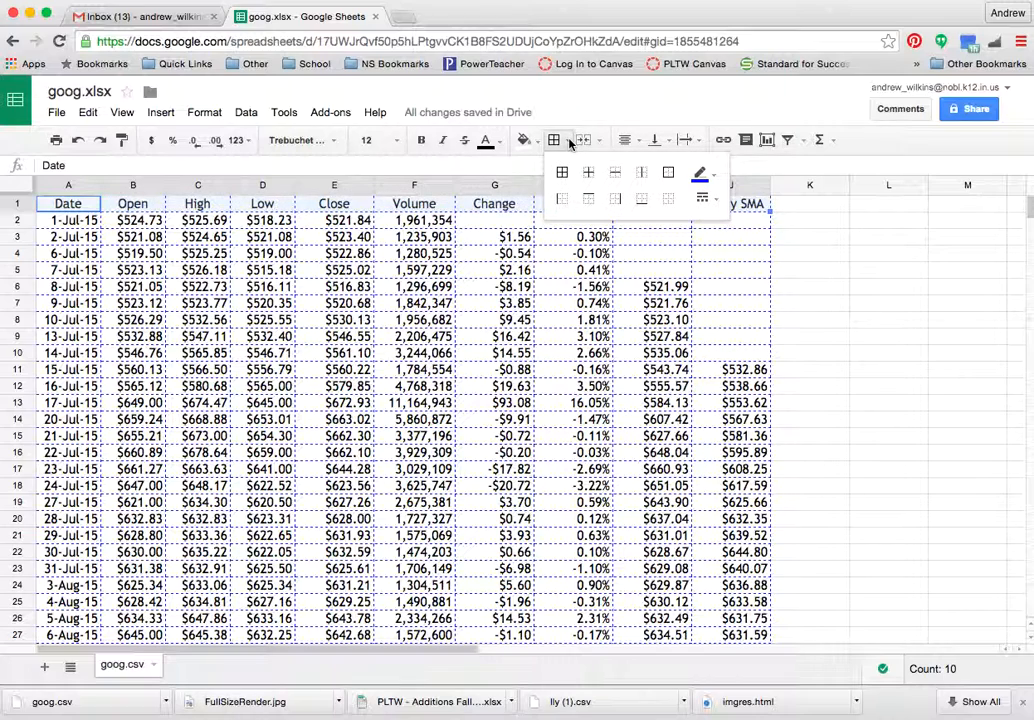
pyautogui.click(710, 200)
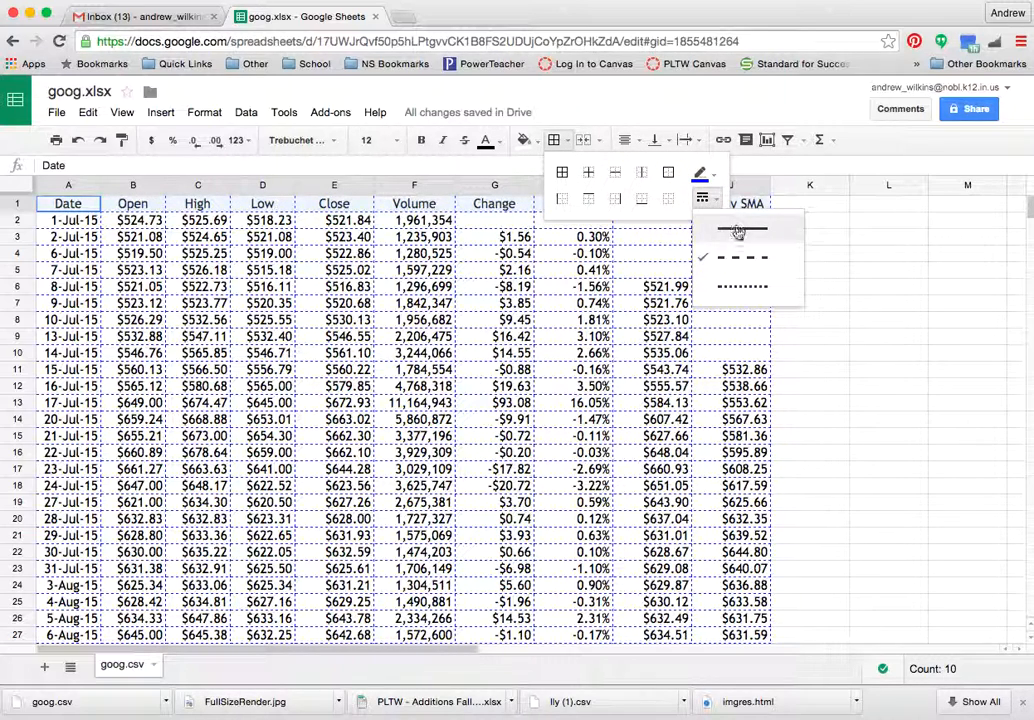
pyautogui.click(737, 231)
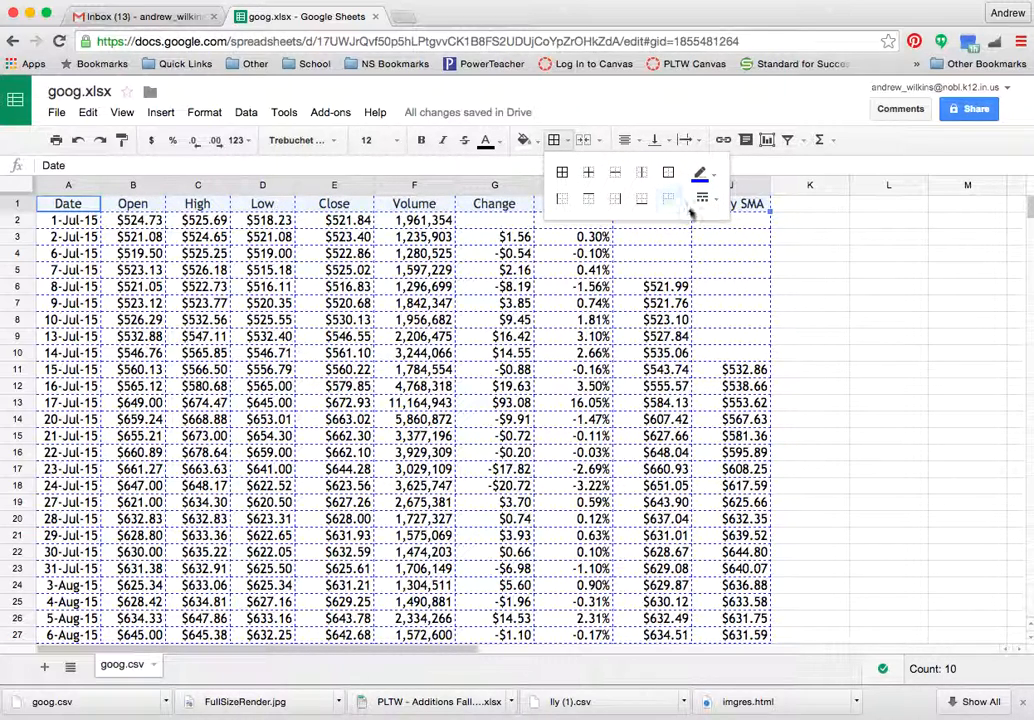
pyautogui.click(130, 353)
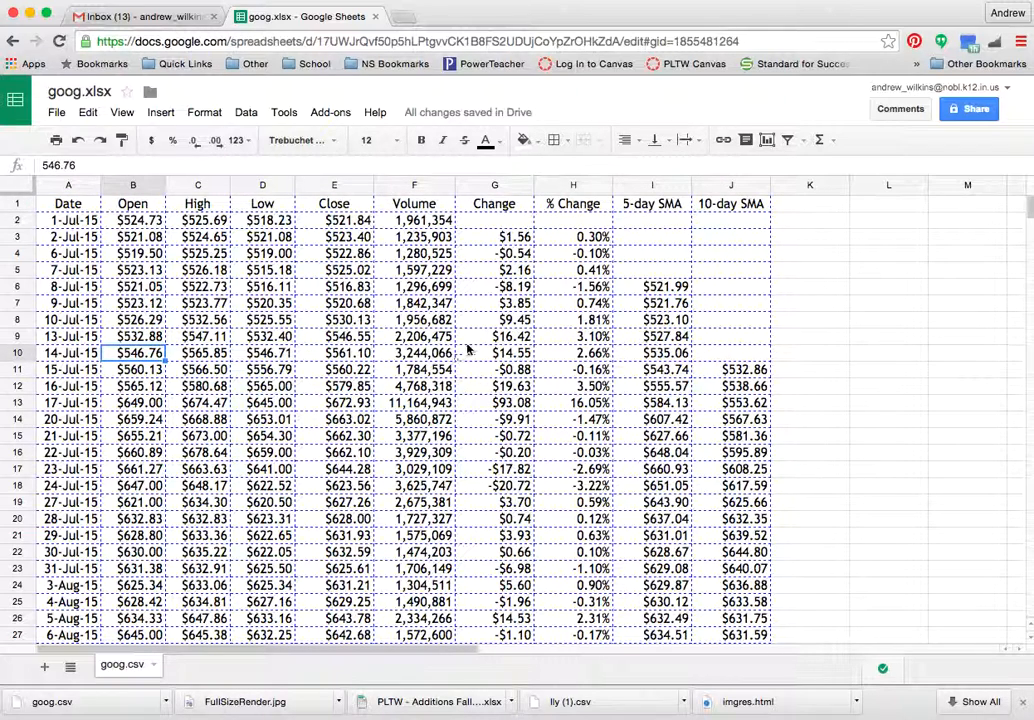
pyautogui.click(432, 370)
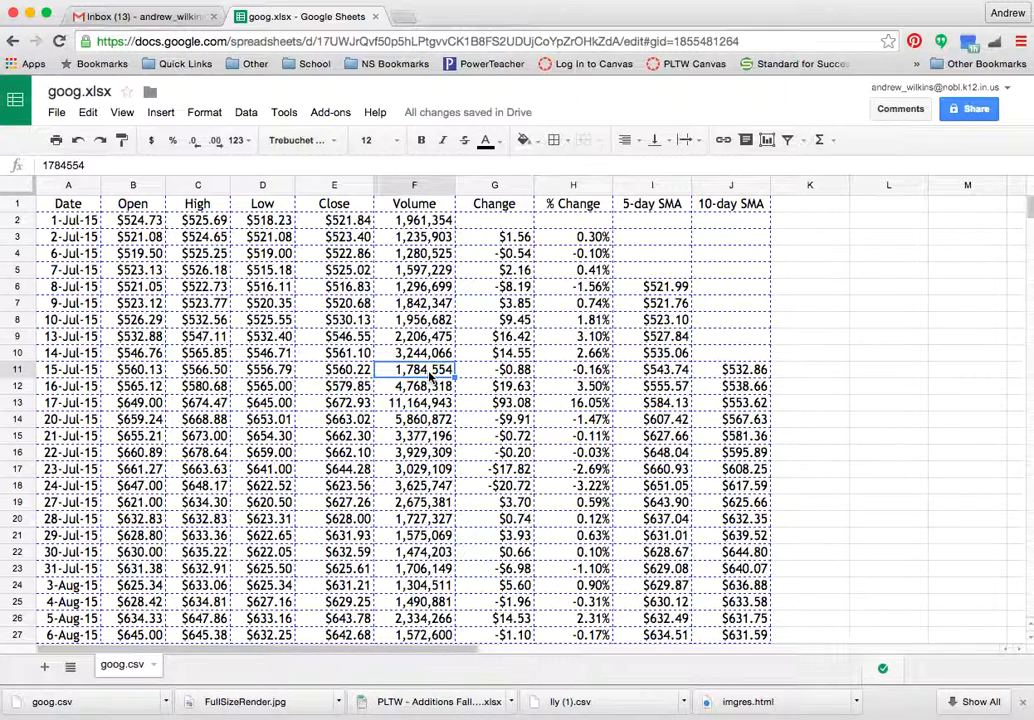
# - Try a light red text color on cells A3:G15
pyautogui.moveTo(70, 237); pyautogui.dragTo(494, 436)
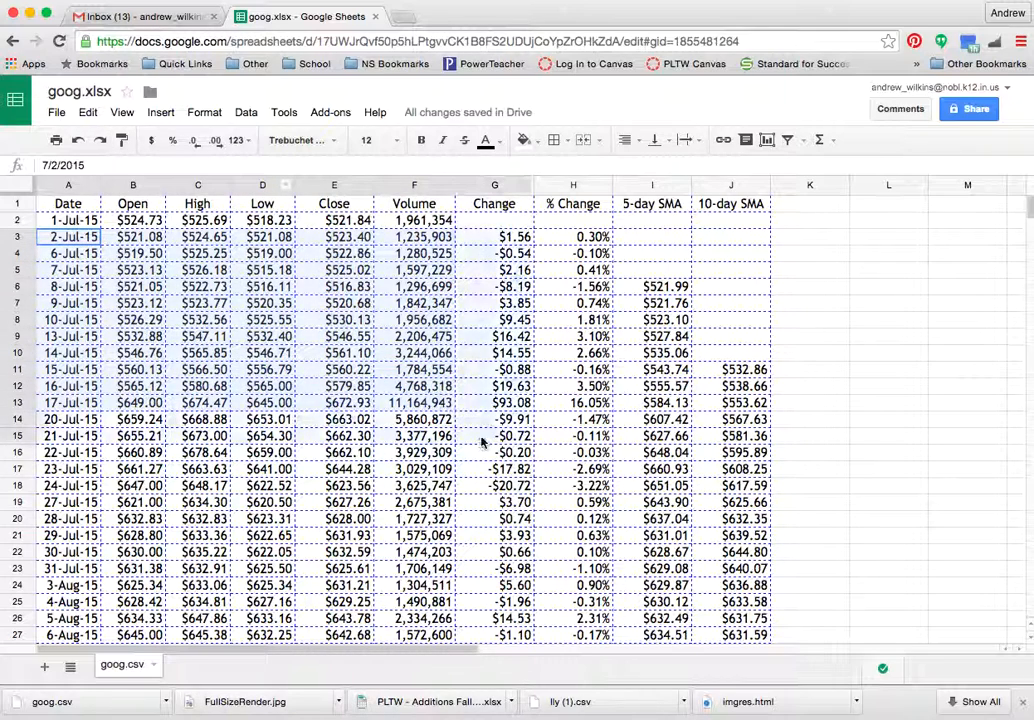
pyautogui.click(487, 141)
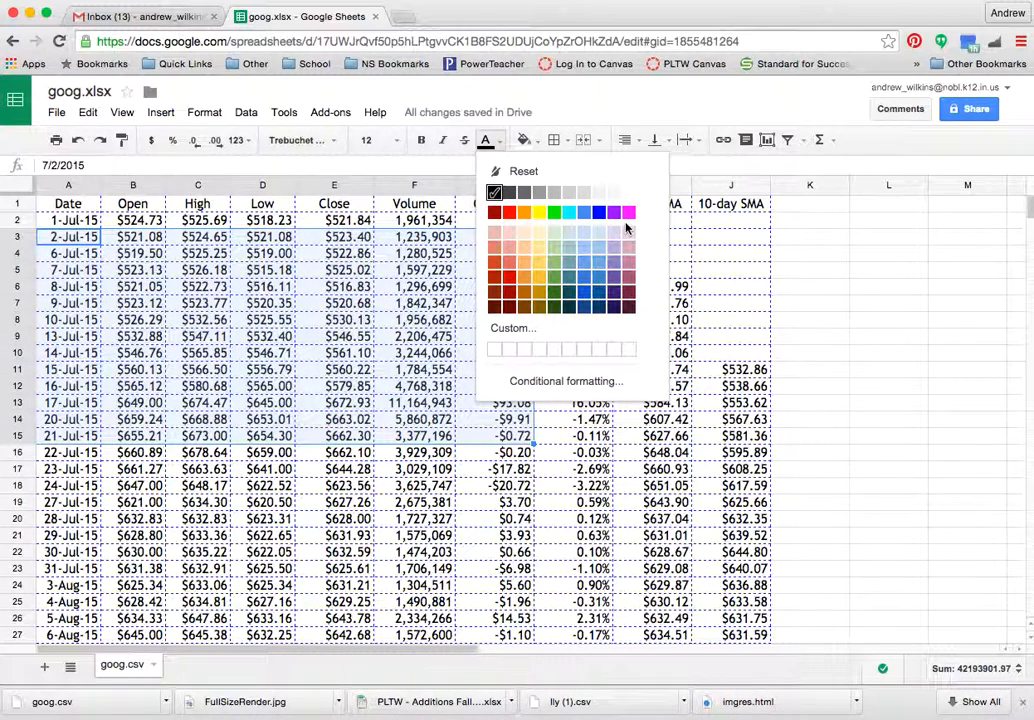
pyautogui.click(494, 249)
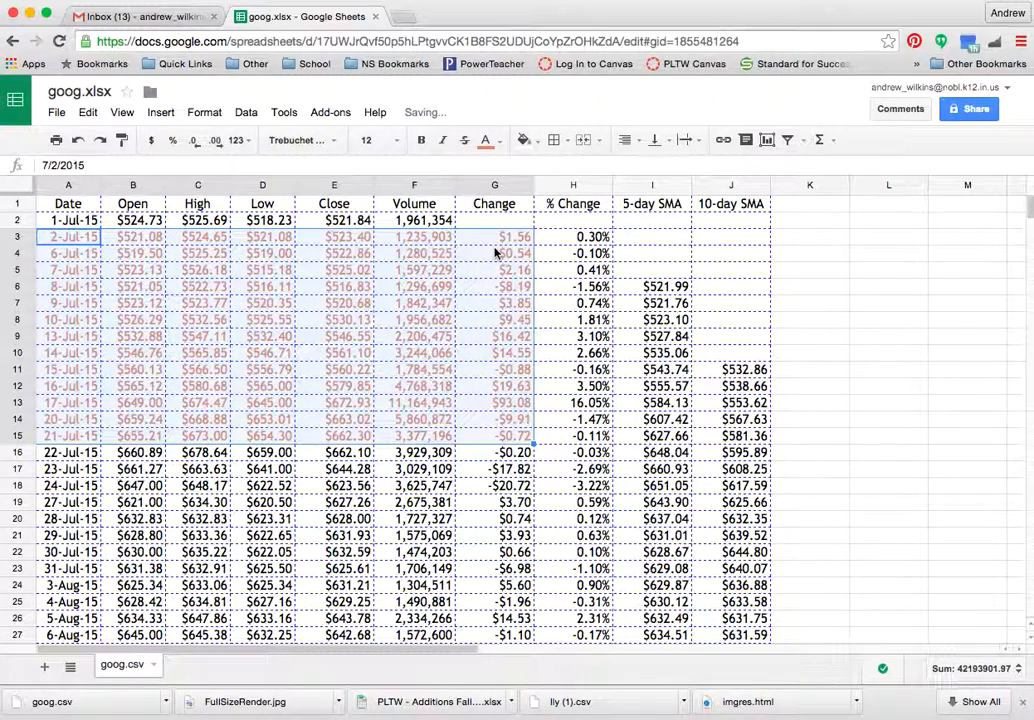
# - Try strikethrough, italic and bold on the selected cells, turning each off again
pyautogui.click(465, 141)
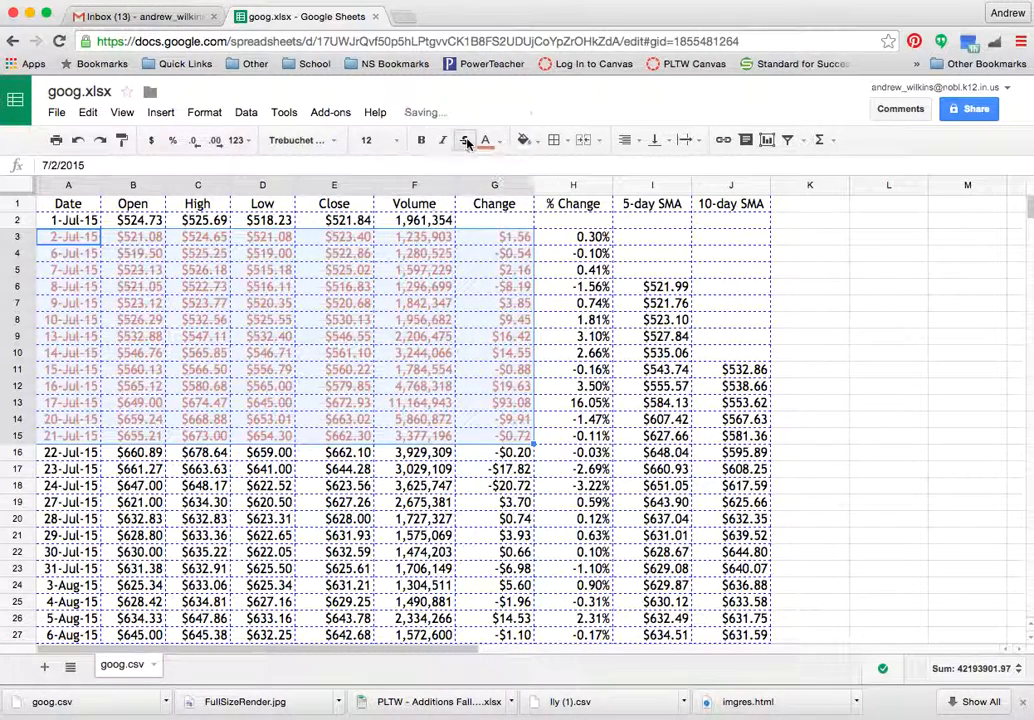
pyautogui.click(467, 143)
pyautogui.click(446, 143)
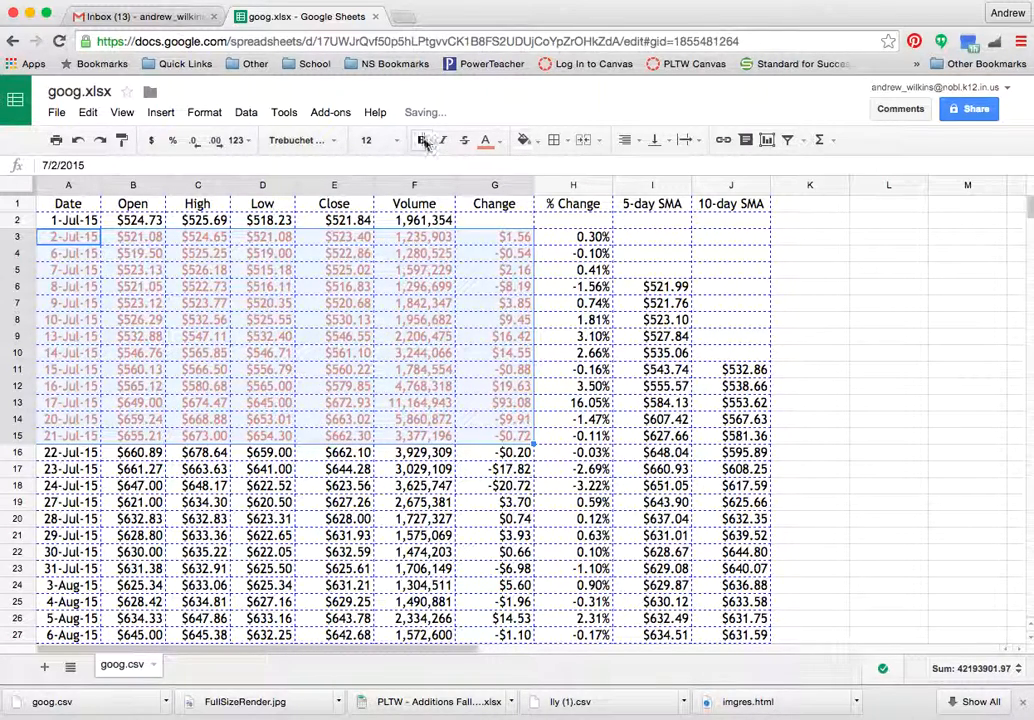
pyautogui.click(423, 141)
pyautogui.click(423, 142)
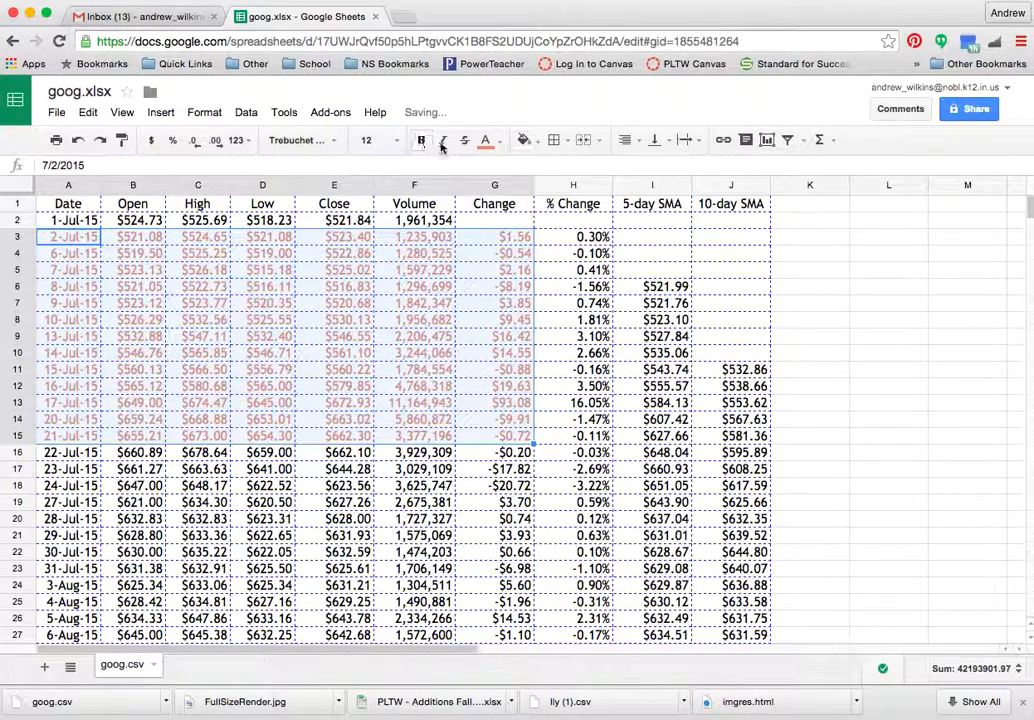
# - Set the text color of cells A3:G15 back to black and check the table
pyautogui.click(500, 144)
pyautogui.click(494, 192)
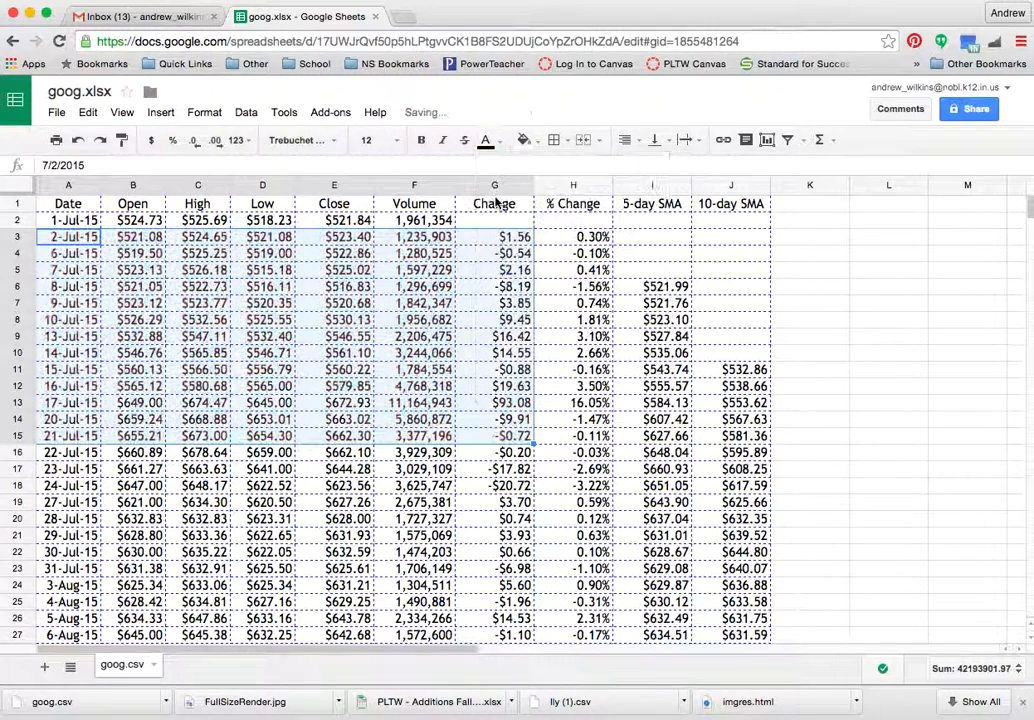
pyautogui.click(730, 402)
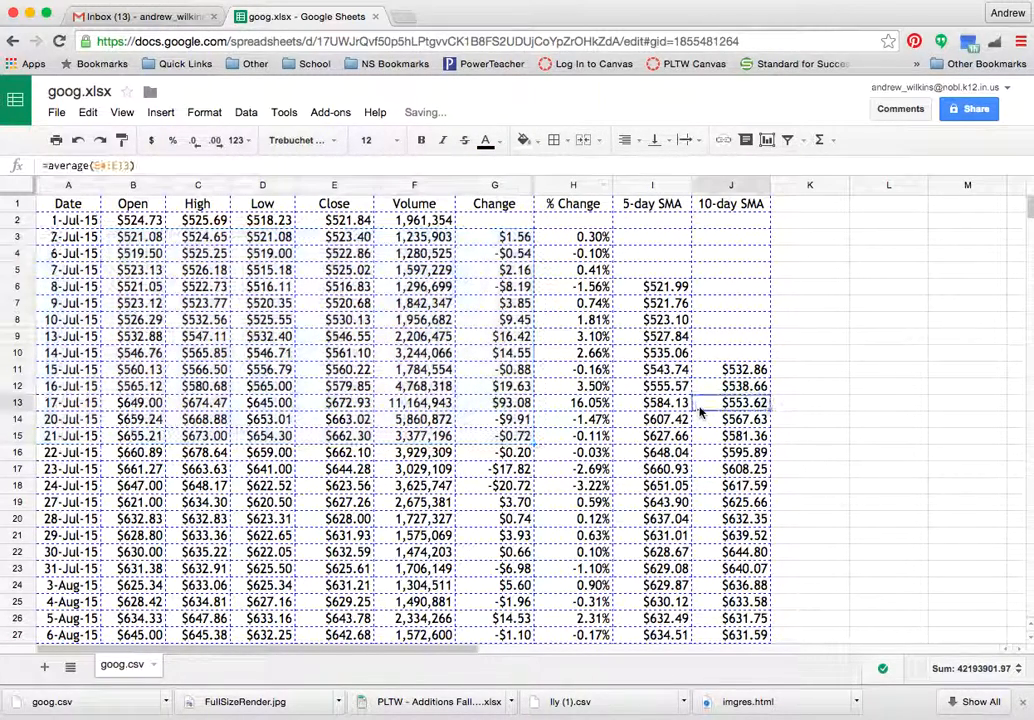
pyautogui.scroll(-5, 459, 424)
pyautogui.scroll(5, 455, 429)
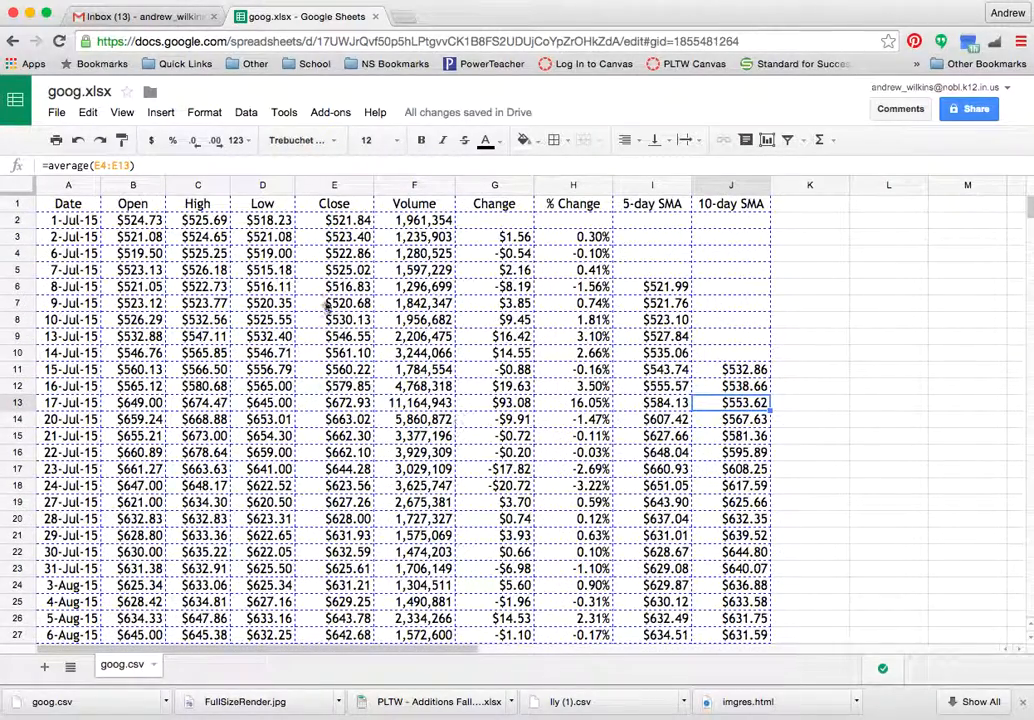